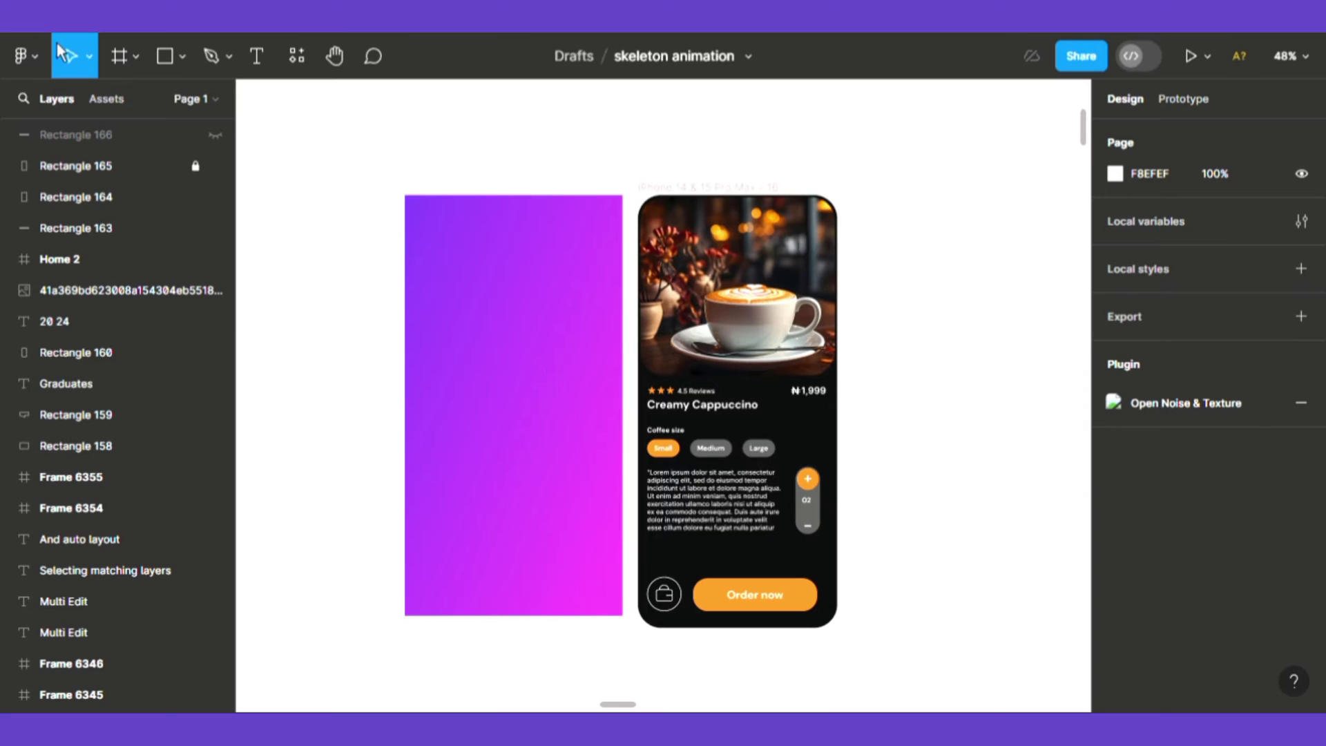
Step: Set Frame 6356's width to 300 and height to 30 in the Design panel
left_click(1163, 248)
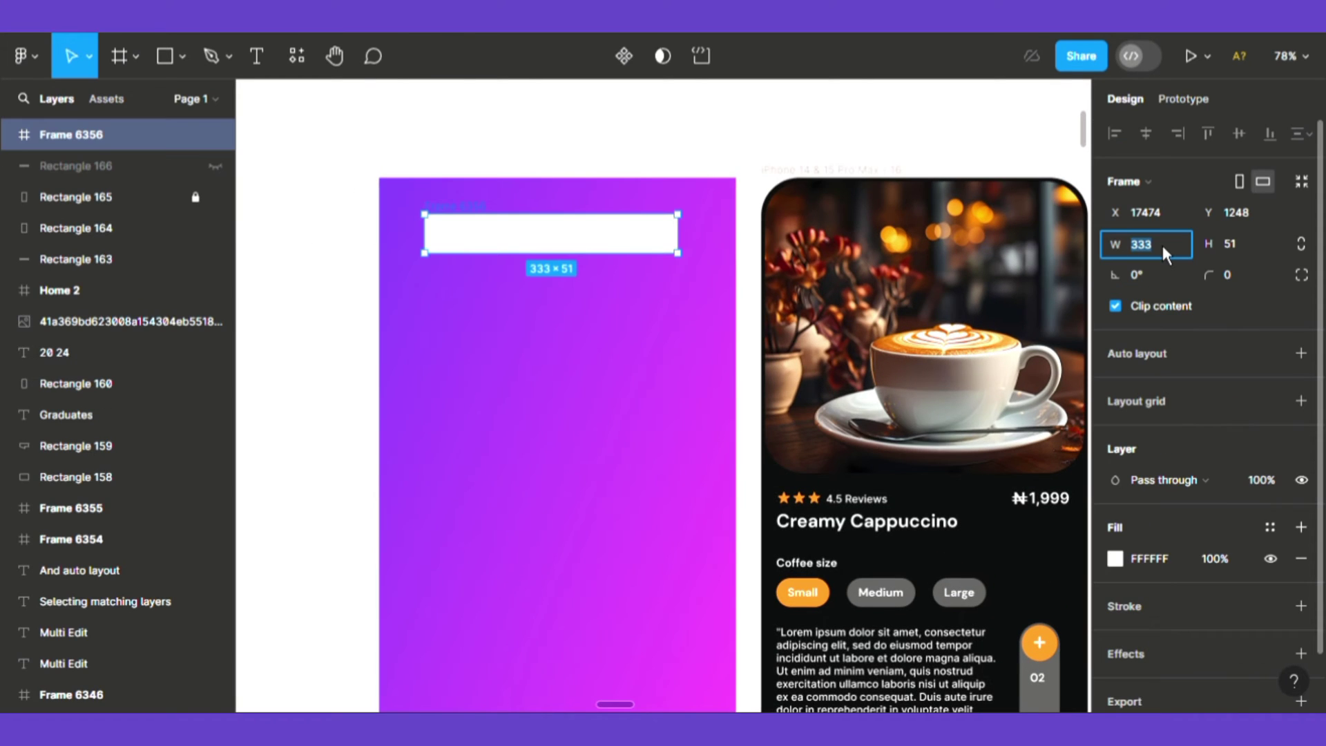
type("300")
left_click(1247, 258)
type("30")
key("Return")
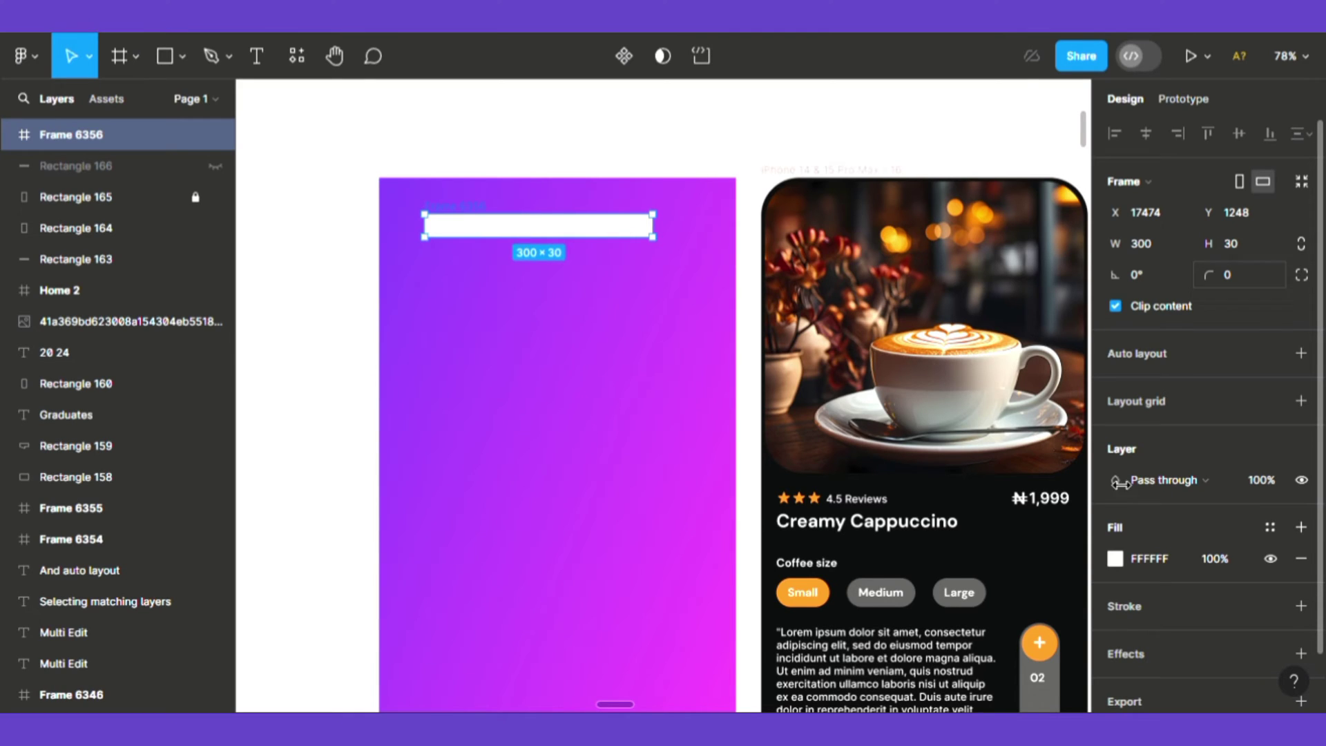
Step: Change the bar's fill from white to medium grey 5F5E5E by eyedropping and lightening
left_click(1120, 567)
left_click(887, 479)
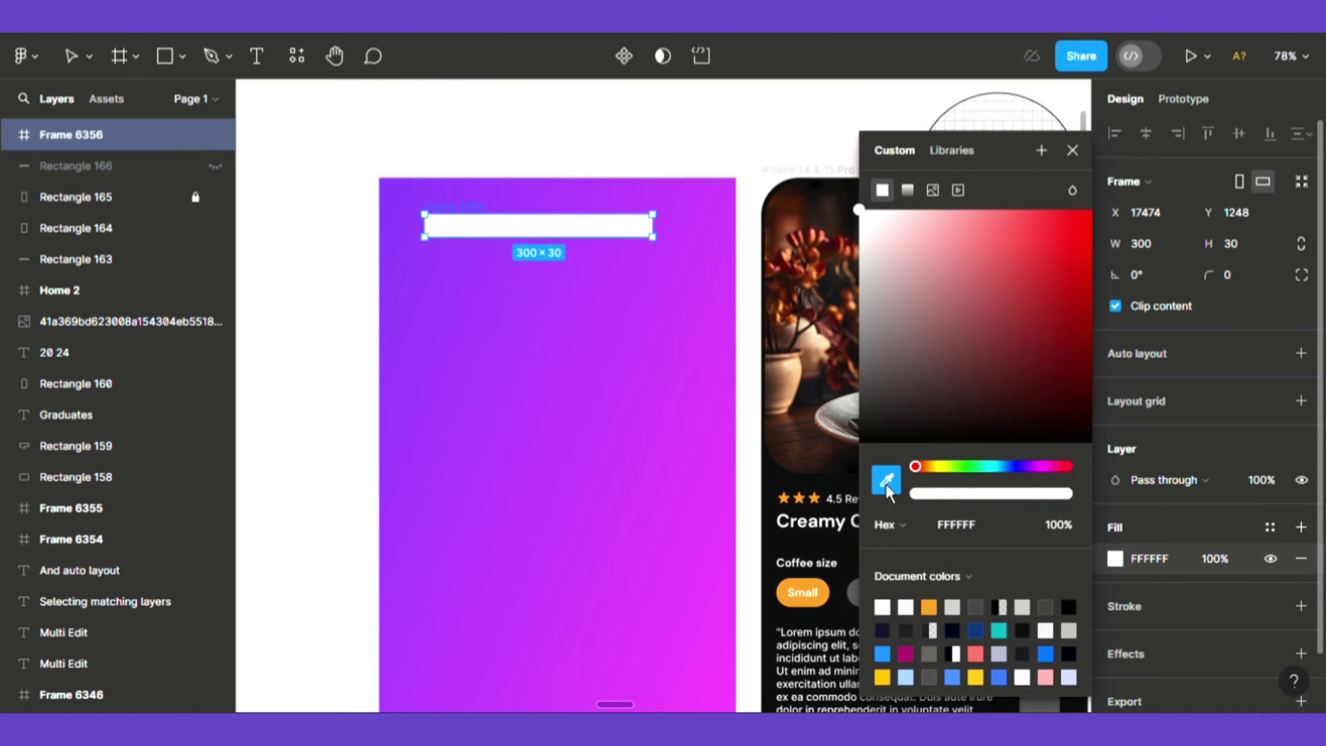
left_click(832, 552)
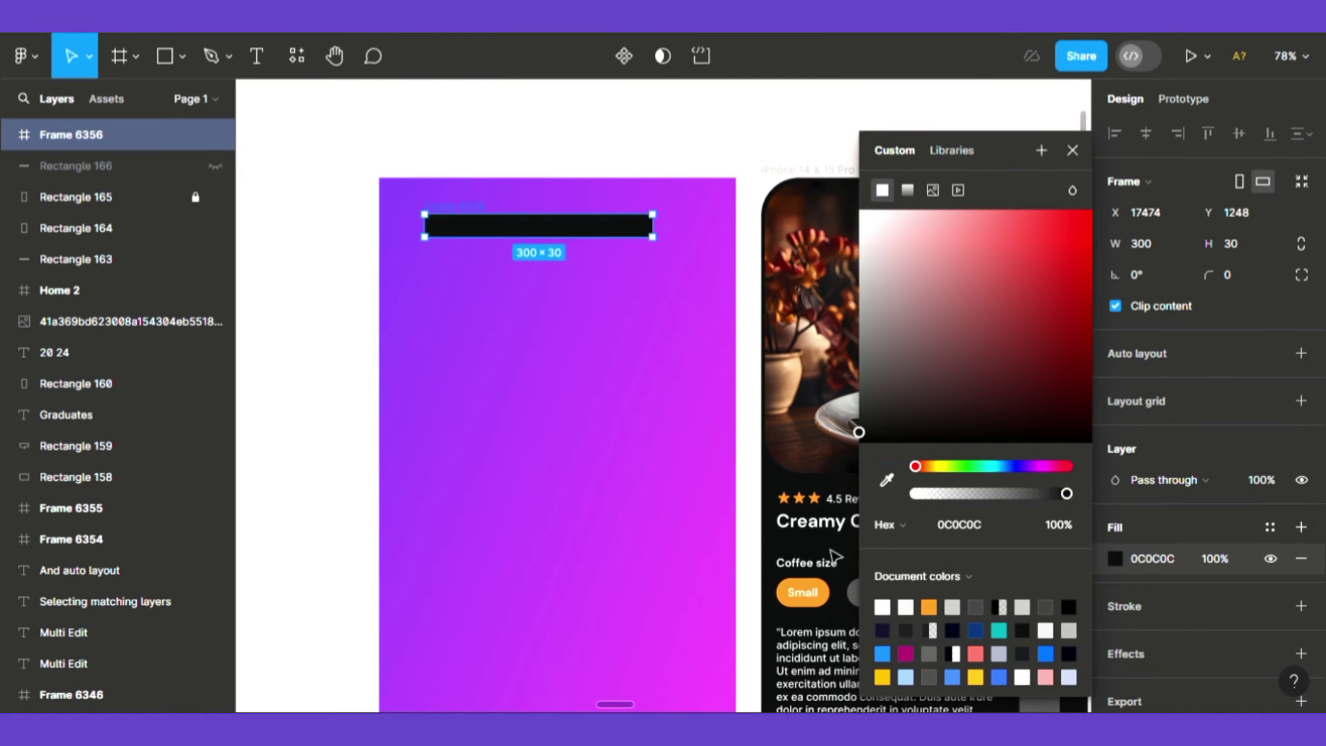
left_click(871, 412)
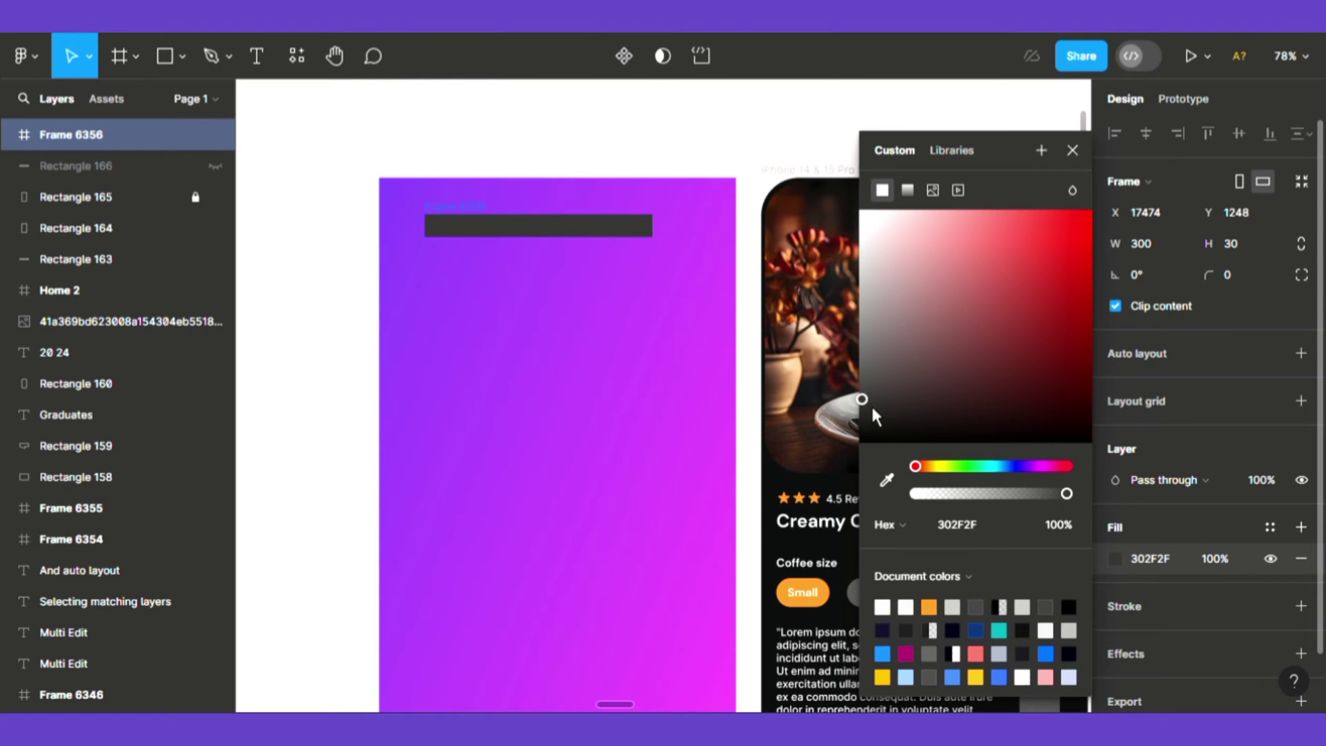
left_click_drag(873, 394, 871, 371)
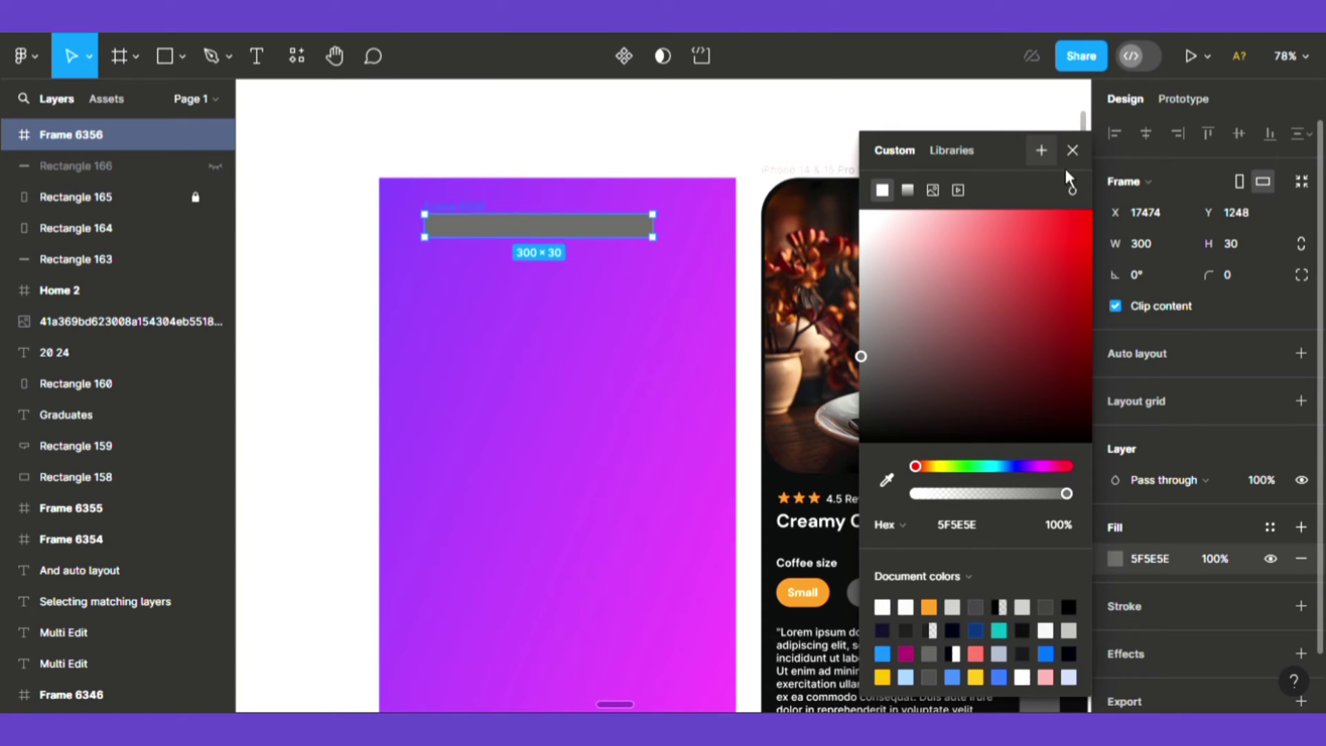
key("Escape")
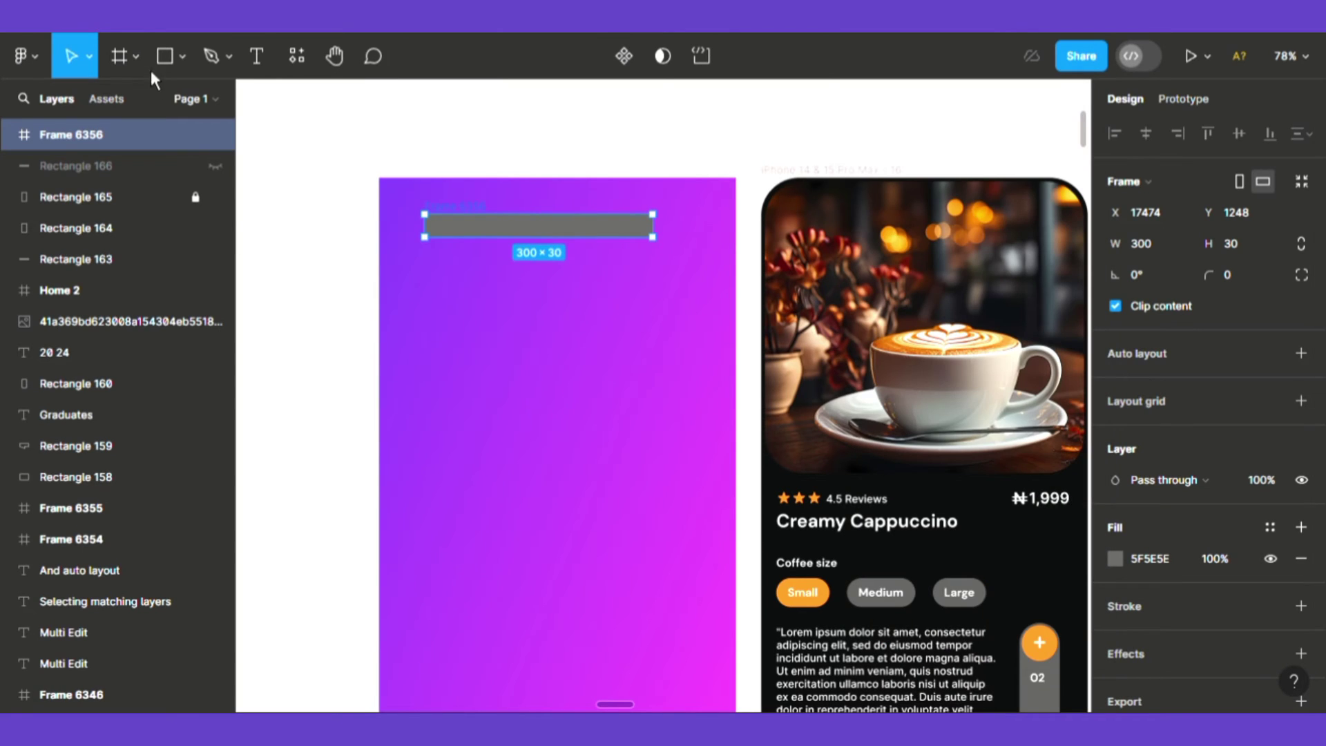
Step: Draw a tall 136×236 rectangle below the grey bar
left_click(178, 56)
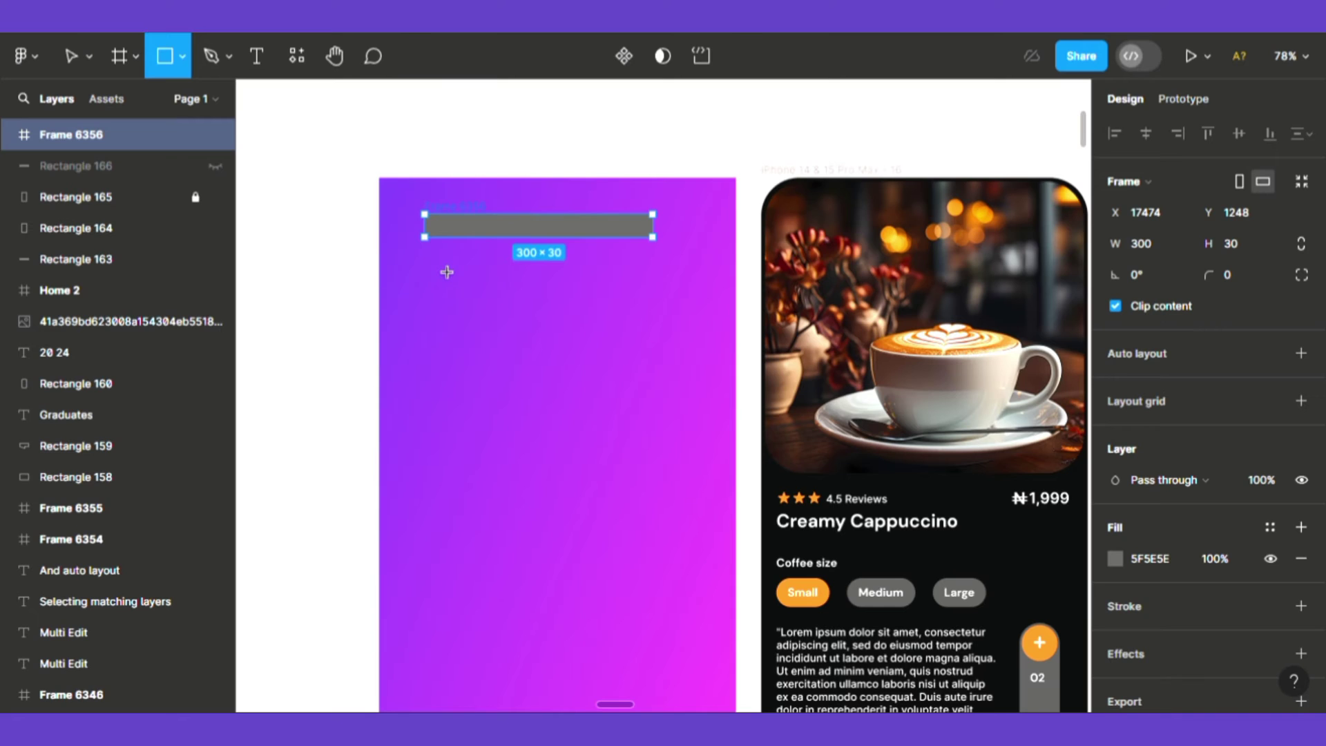
left_click_drag(436, 258, 439, 263)
mouse_move(534, 426)
left_mouse_down()
mouse_move(547, 470)
mouse_move(552, 440)
left_mouse_up()
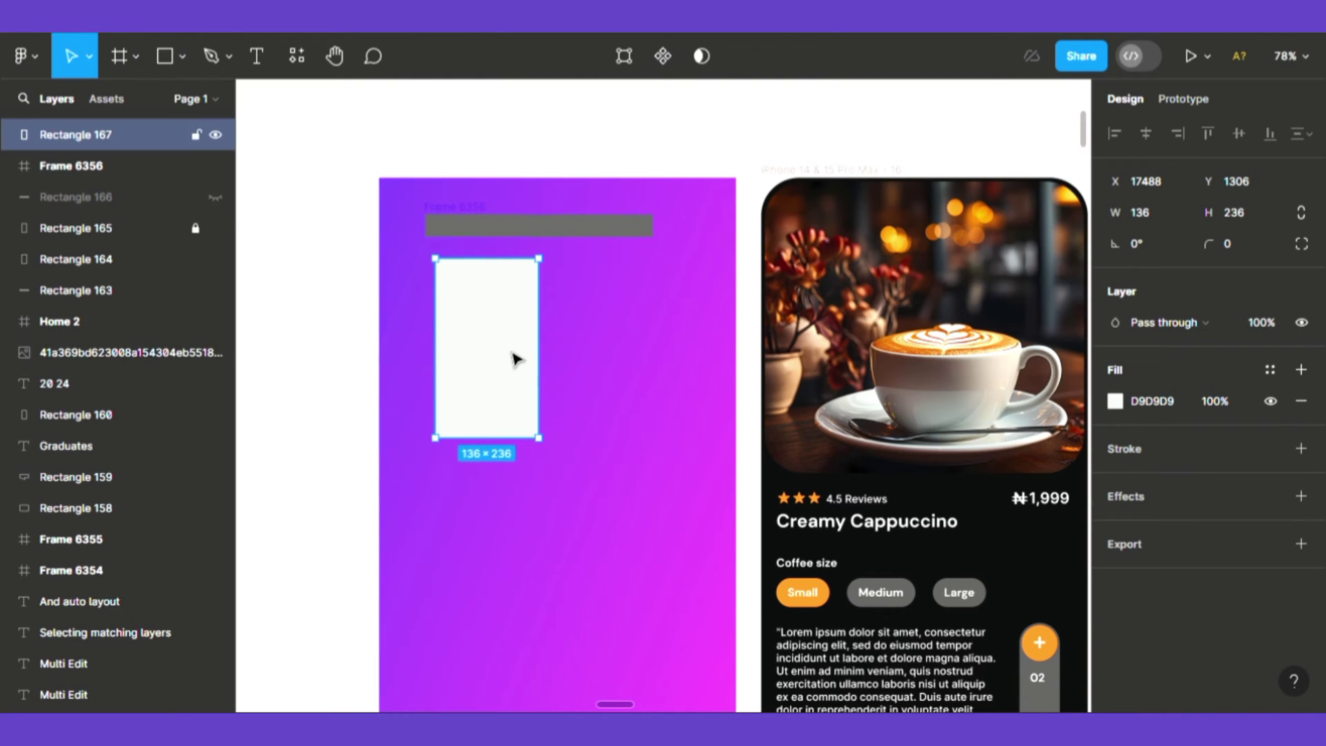
Step: Fill the rectangle with the bar's grey, lightened to 8D8D8D
left_click(1116, 401)
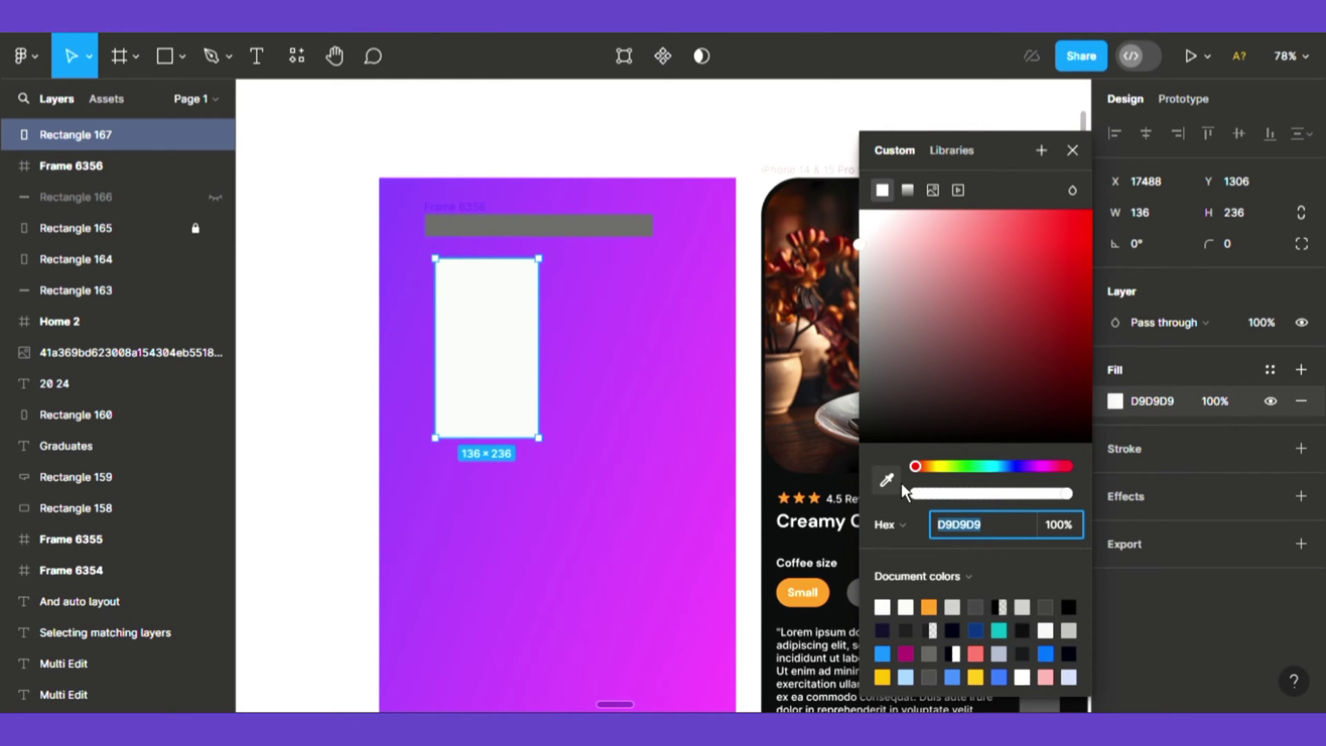
left_click(896, 485)
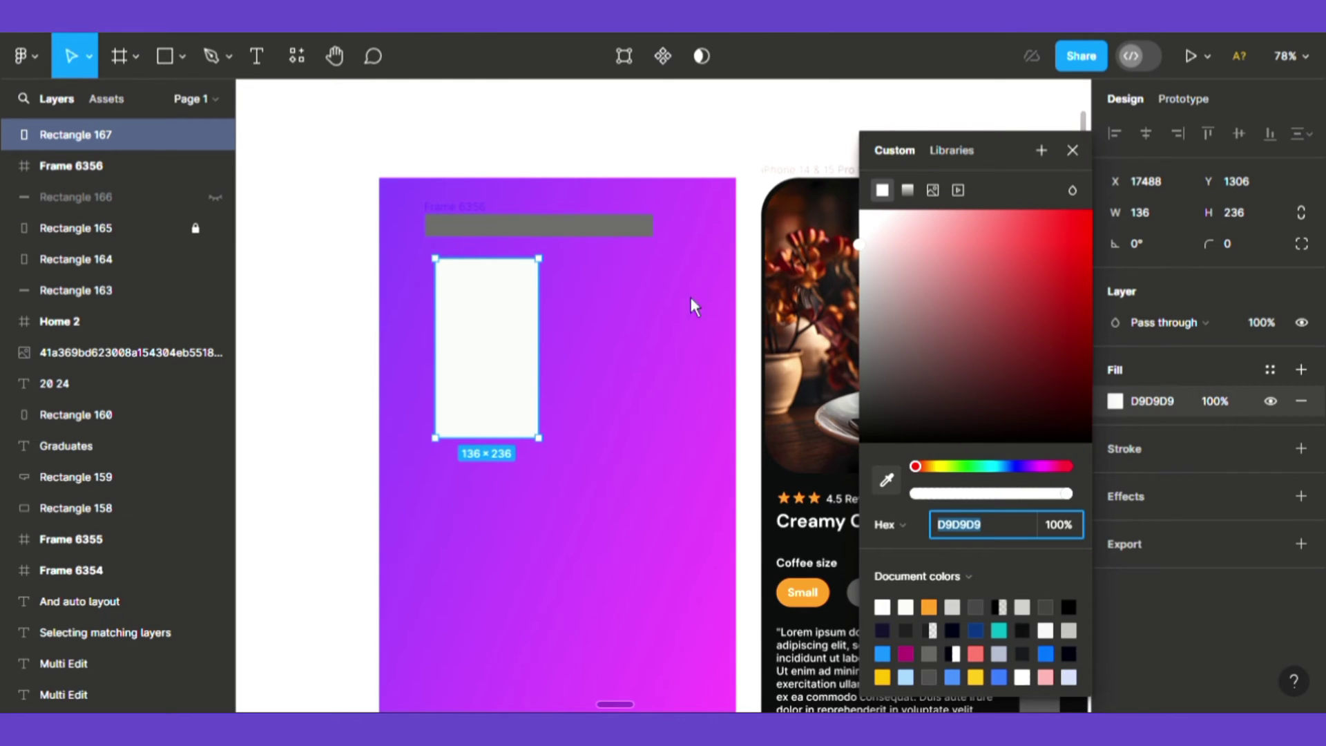
left_click(600, 234)
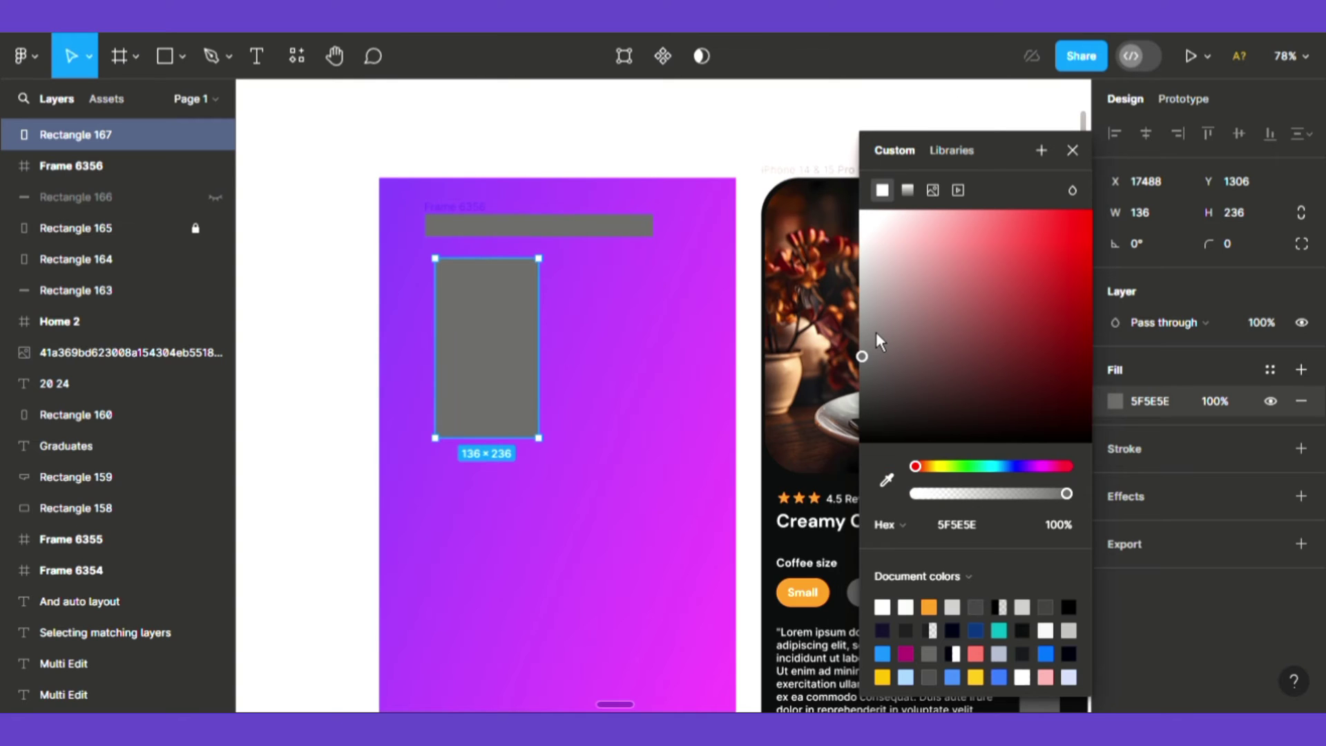
mouse_move(876, 331)
left_mouse_down()
mouse_move(867, 316)
mouse_move(862, 330)
left_mouse_up()
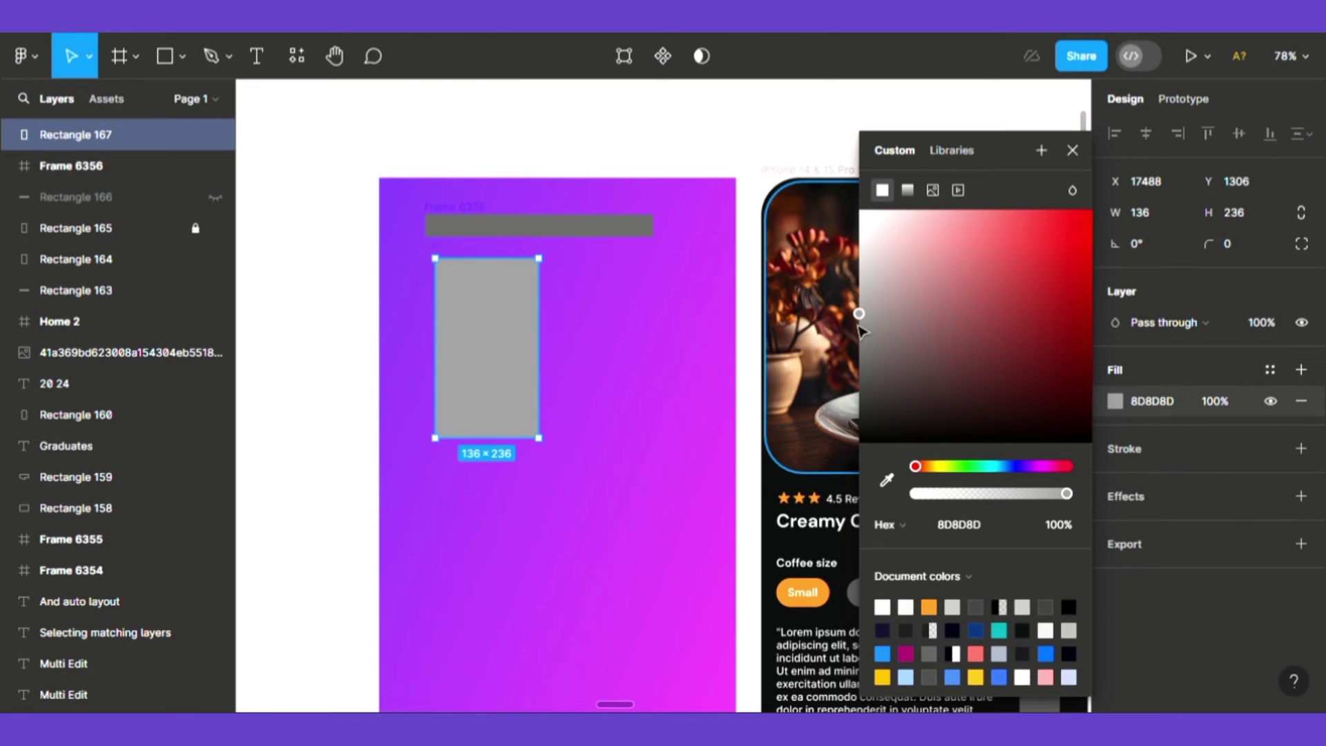
Step: Make the rectangle's fill a horizontal linear gradient with a lighter grey middle stop
left_click(915, 199)
left_click_drag(501, 272, 449, 342)
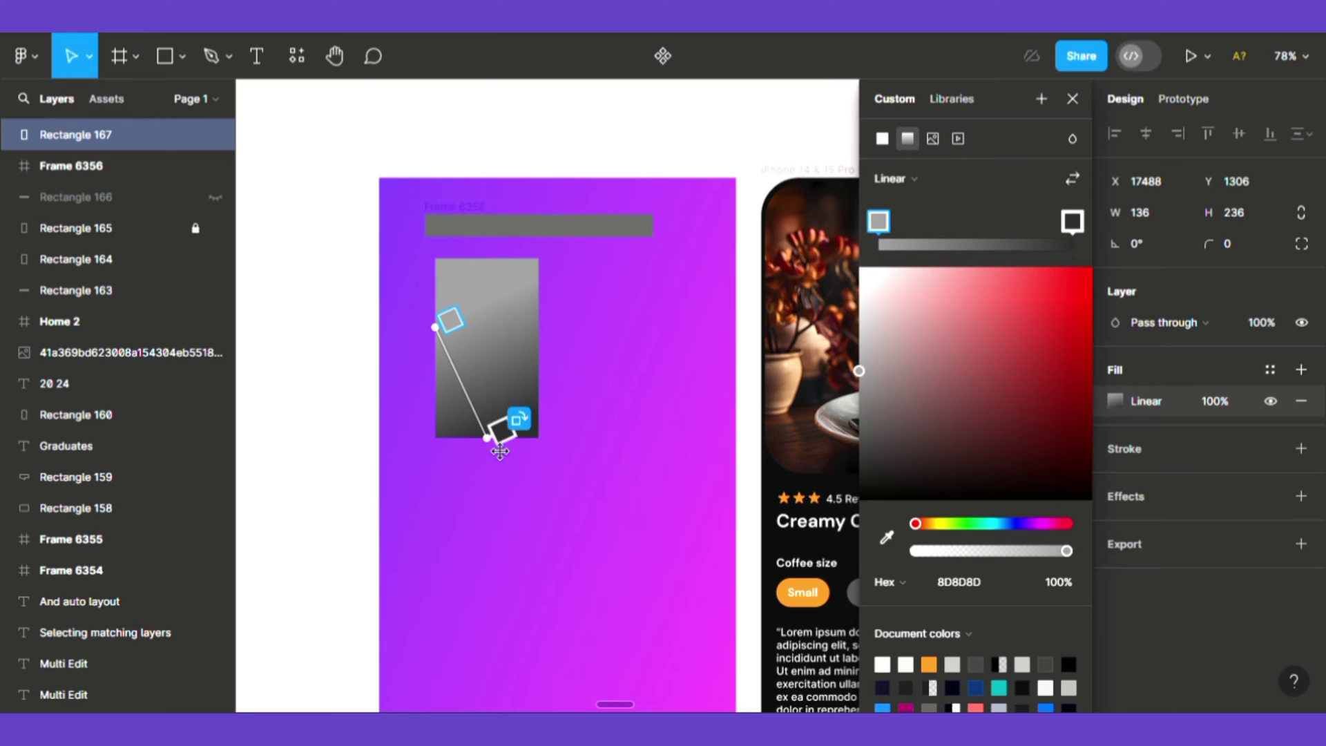
left_click_drag(501, 441, 548, 344)
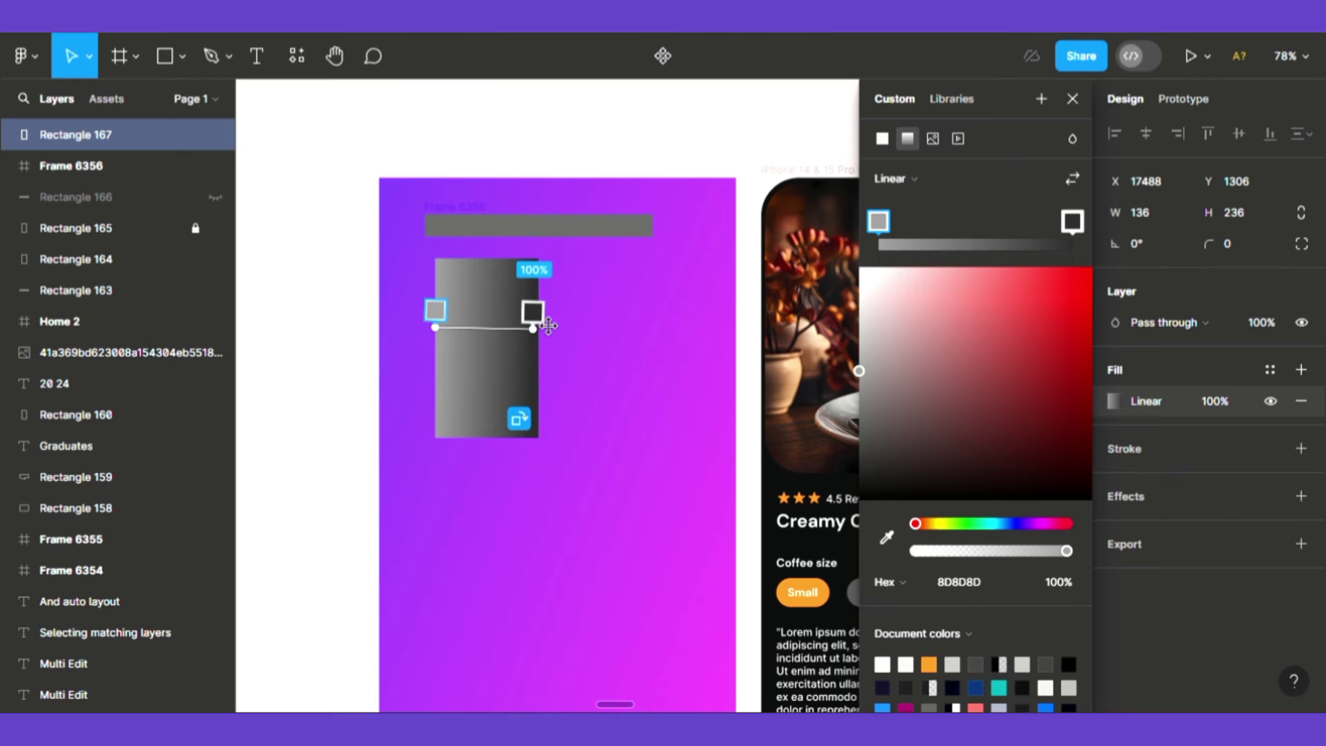
left_click(502, 328)
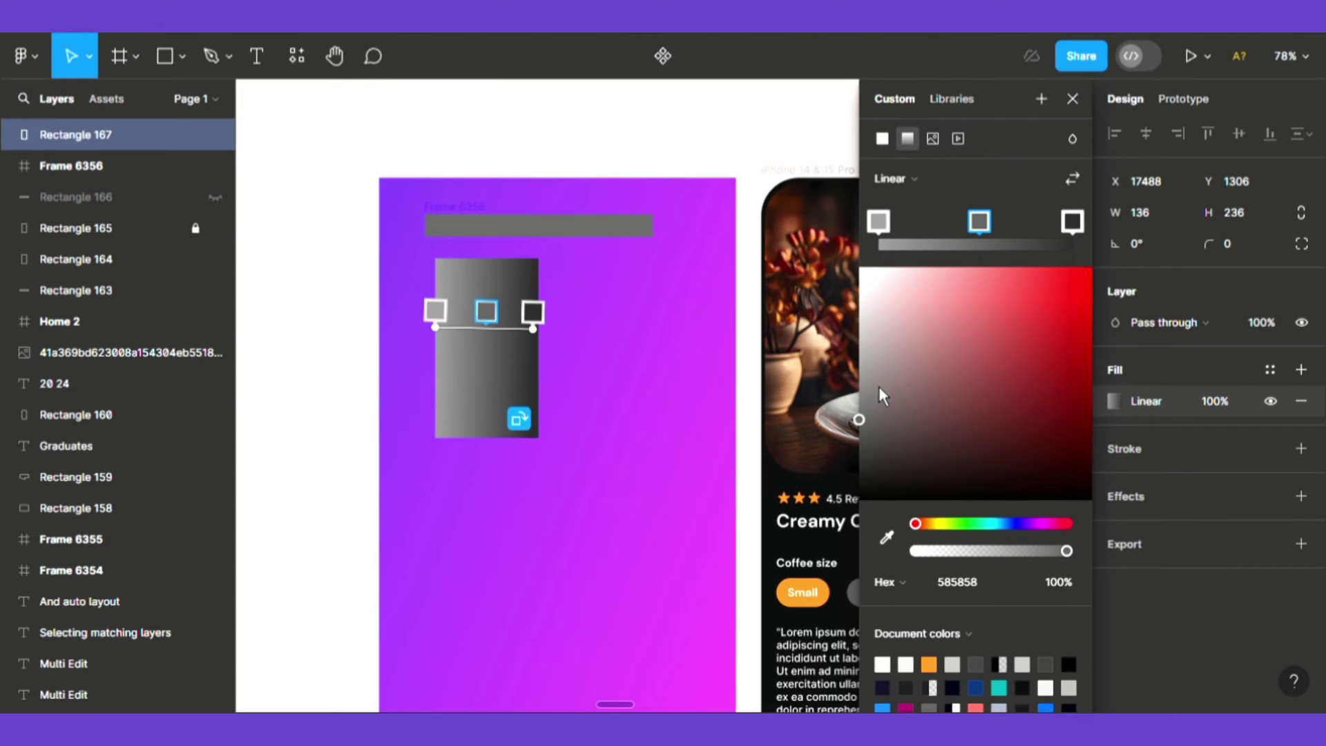
left_click(869, 369)
left_click_drag(875, 375, 852, 366)
Step: Set both the left and right gradient end stops to 0% opacity
left_click(878, 221)
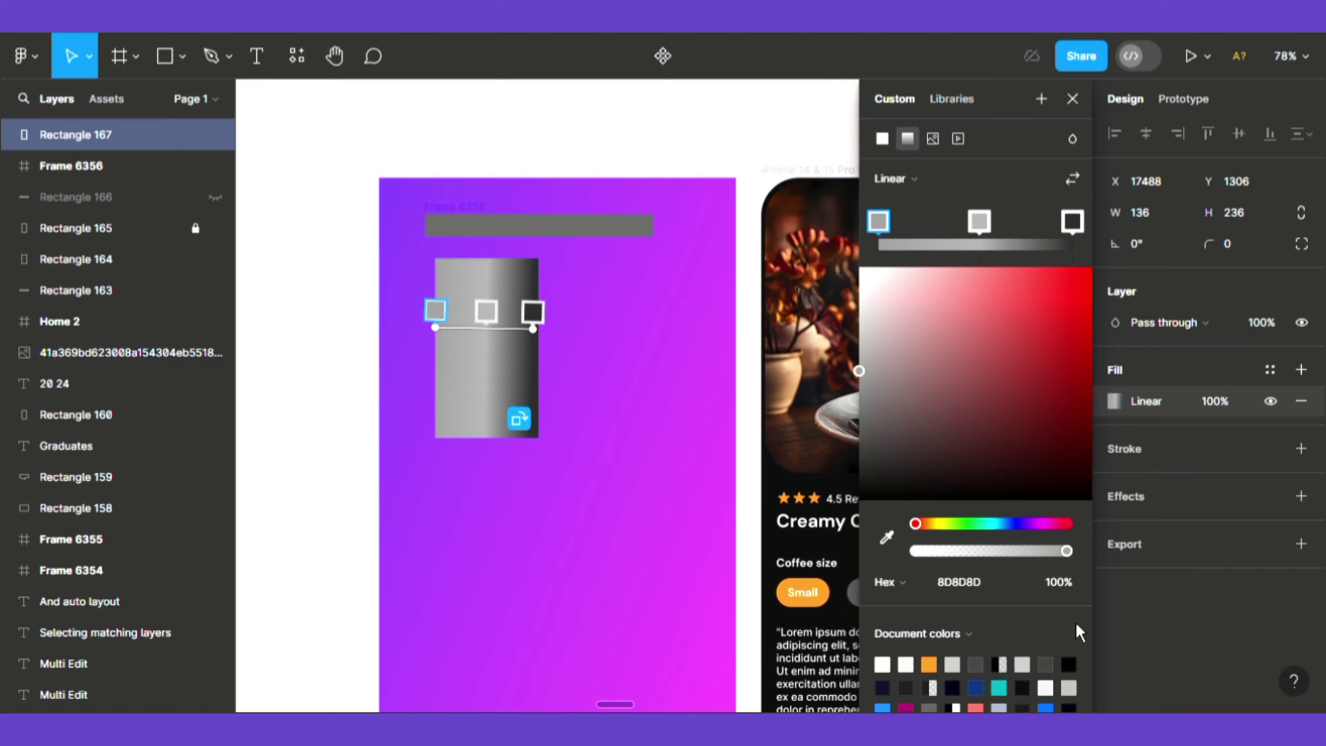
left_click(1063, 590)
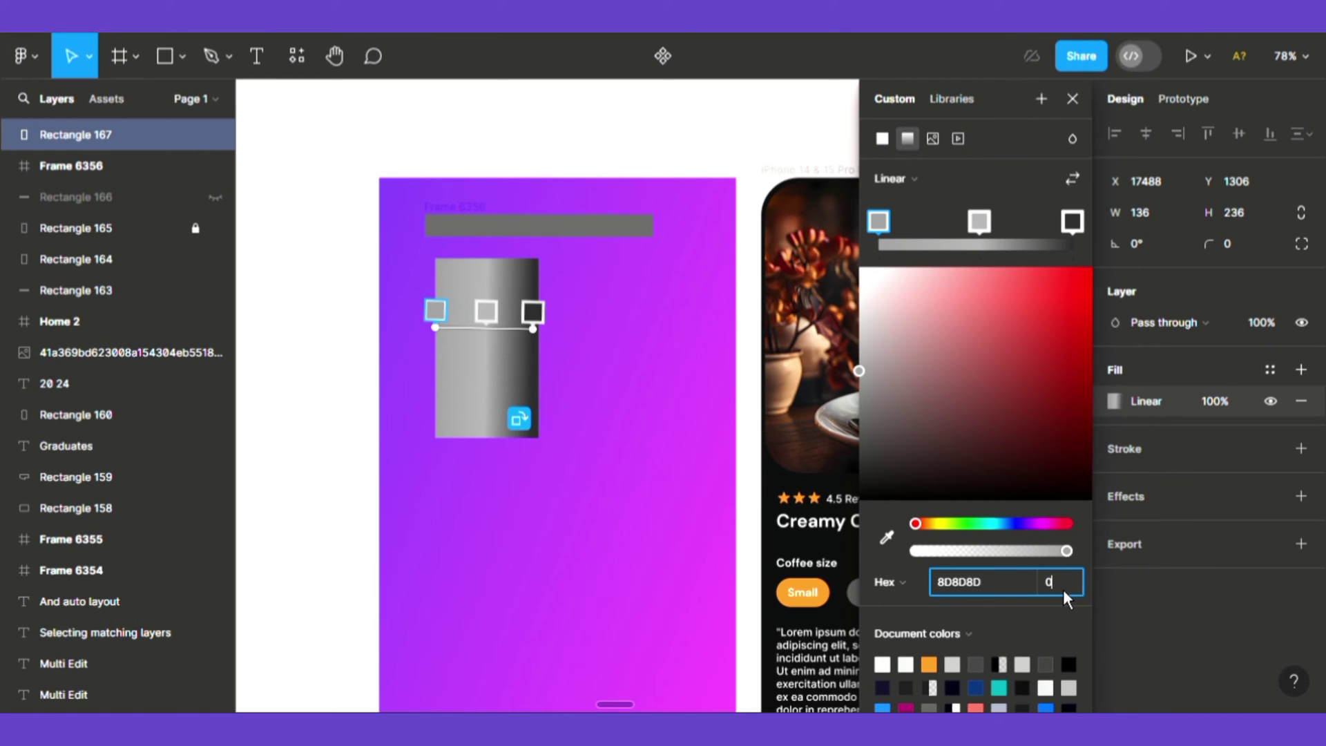
key("Return")
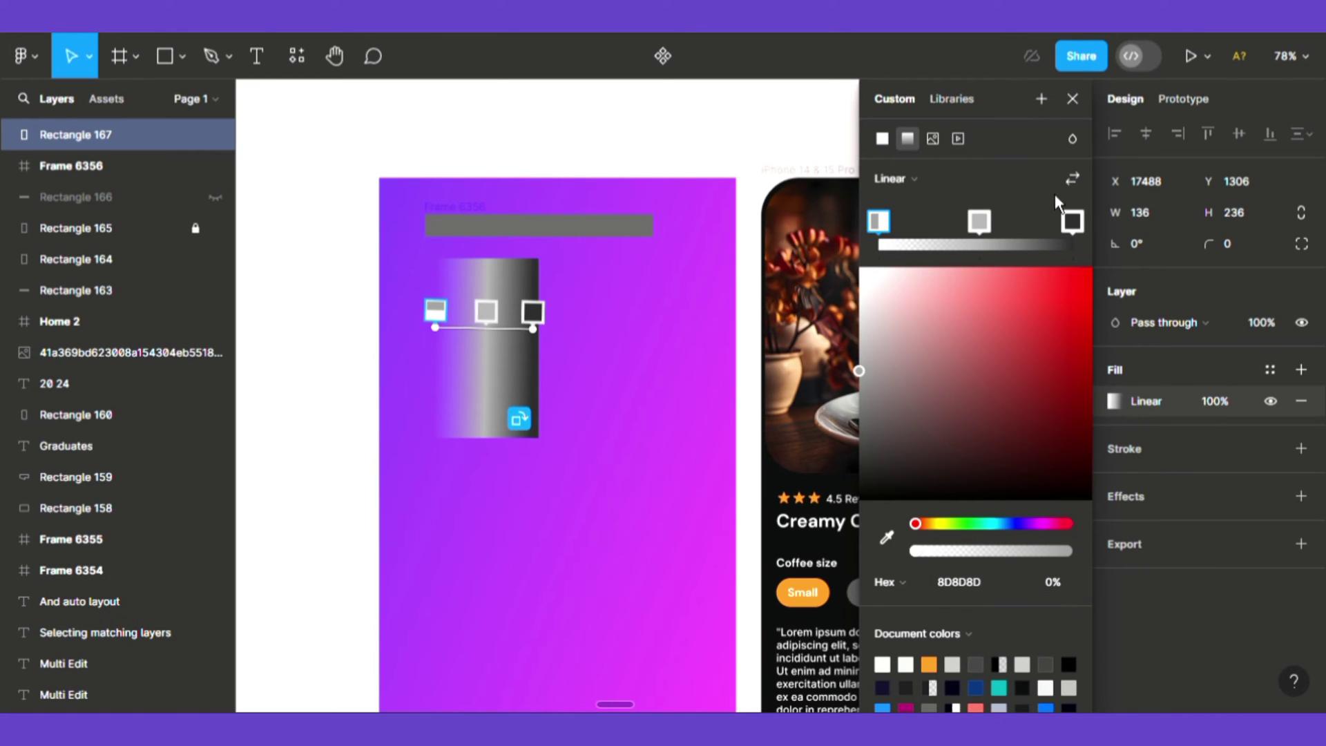
left_click(1072, 222)
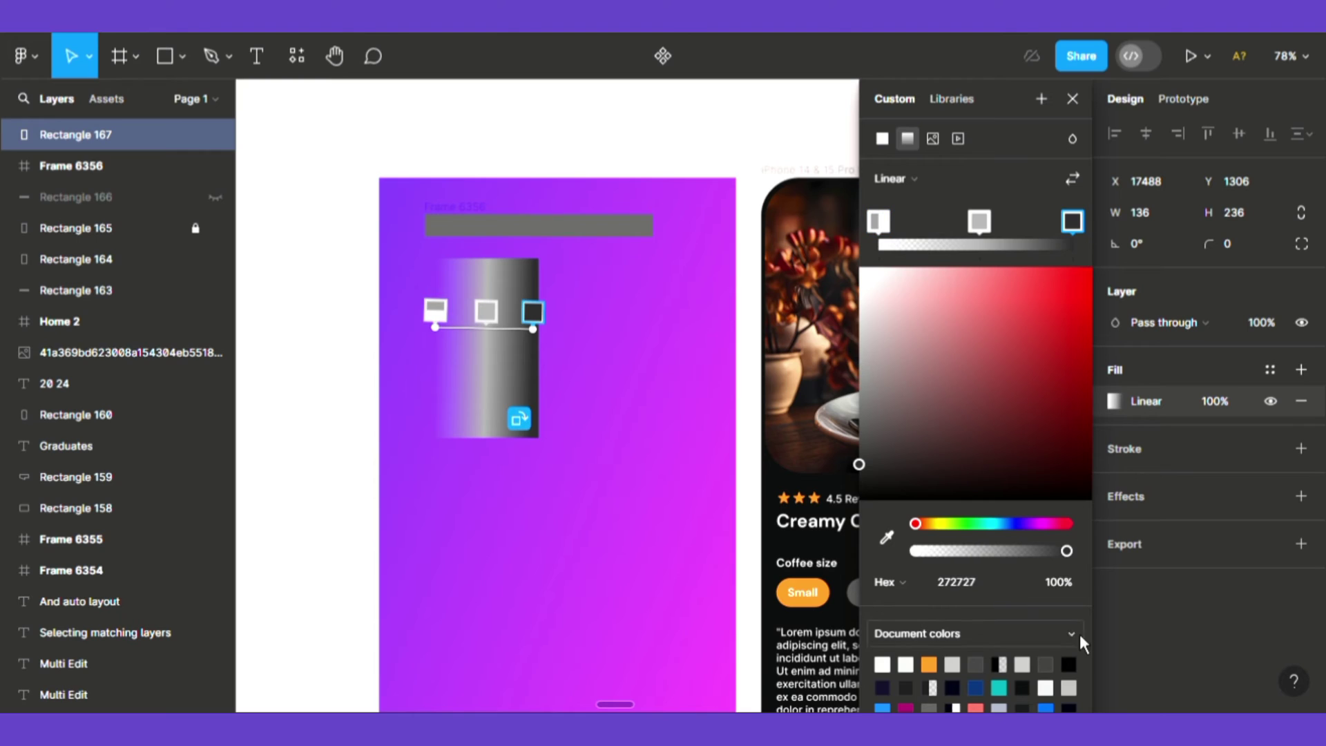
left_click(1072, 599)
key("Return")
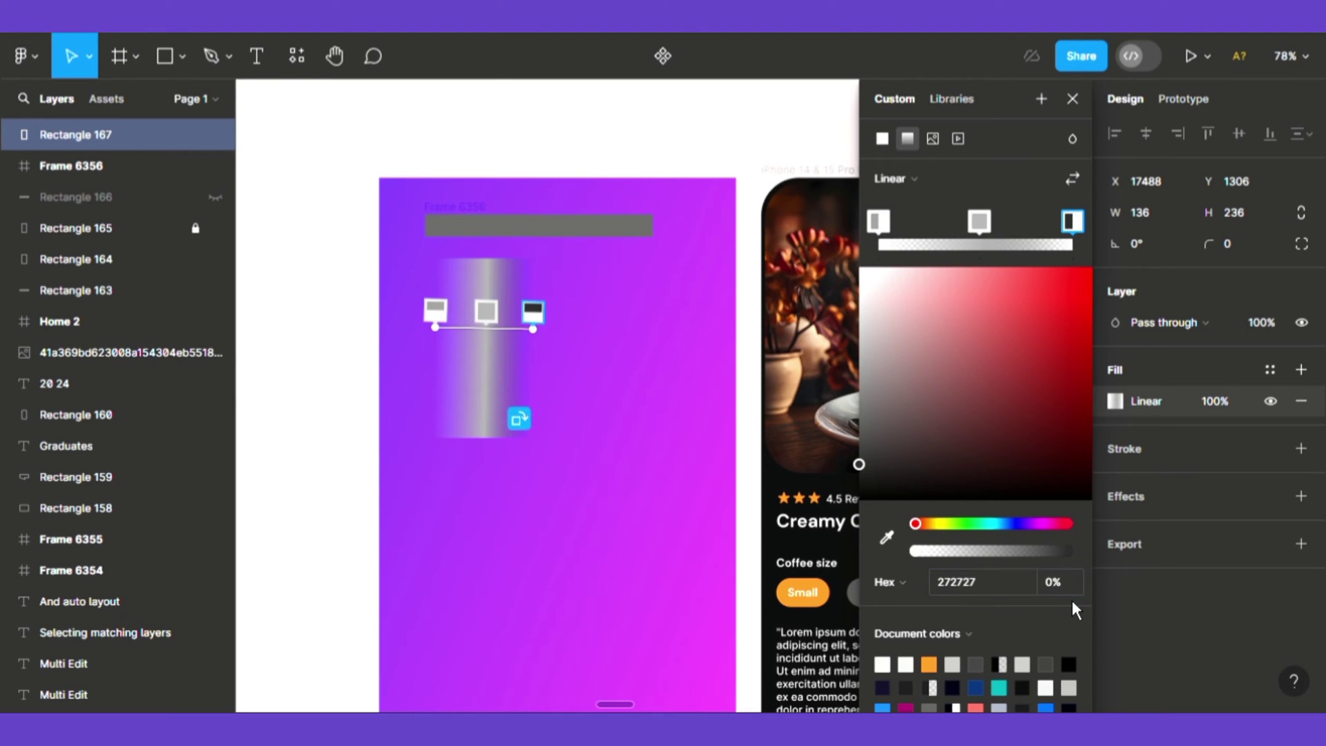
left_click(1072, 98)
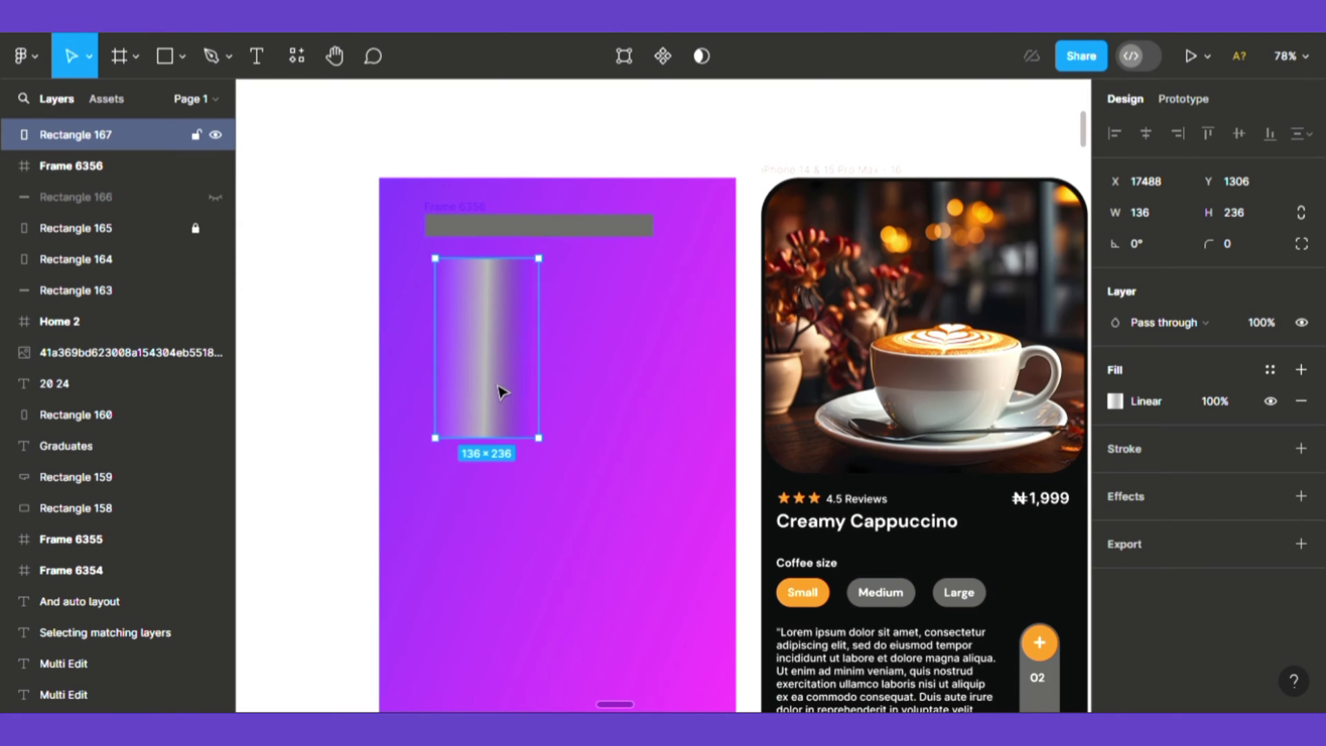
Step: Nest Rectangle 167 inside Frame 6356 at X −164, Y 0, just off the bar's left edge
left_click_drag(500, 387, 508, 262)
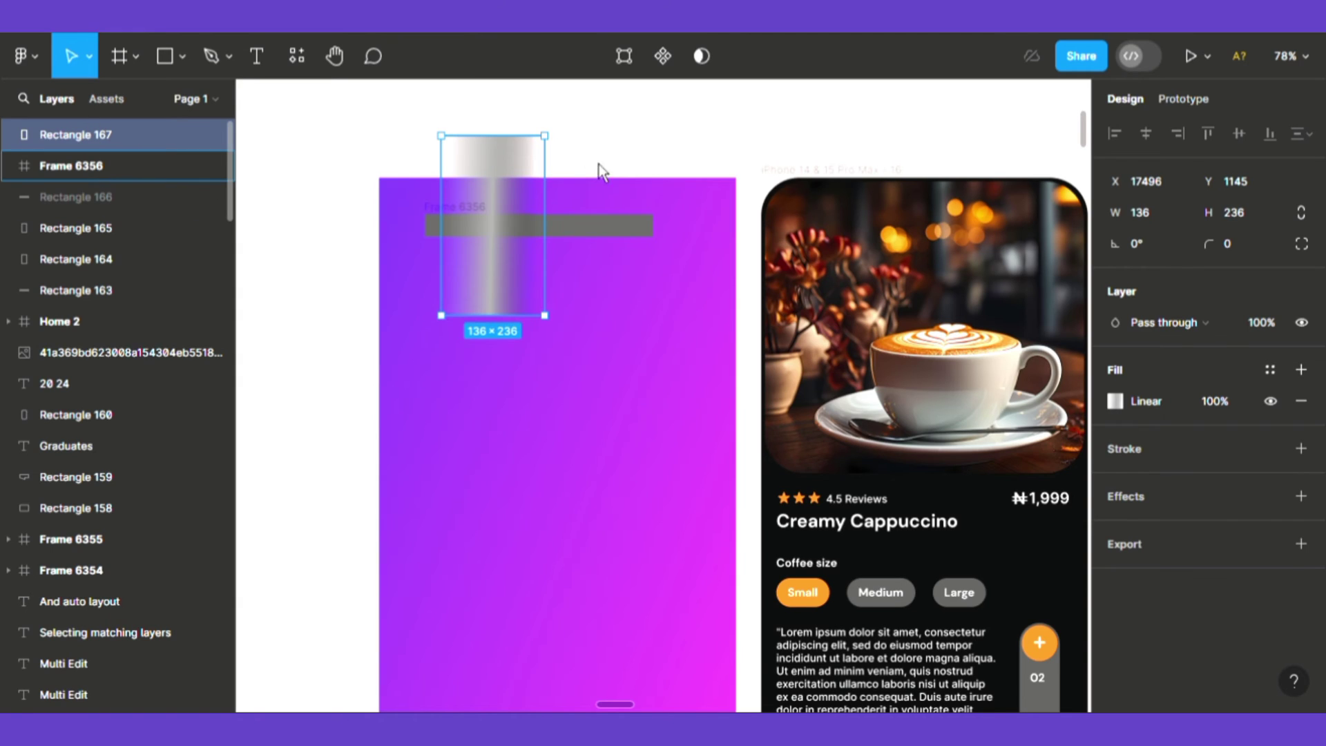
mouse_move(508, 234)
left_mouse_down()
mouse_move(494, 254)
mouse_move(502, 243)
left_mouse_up()
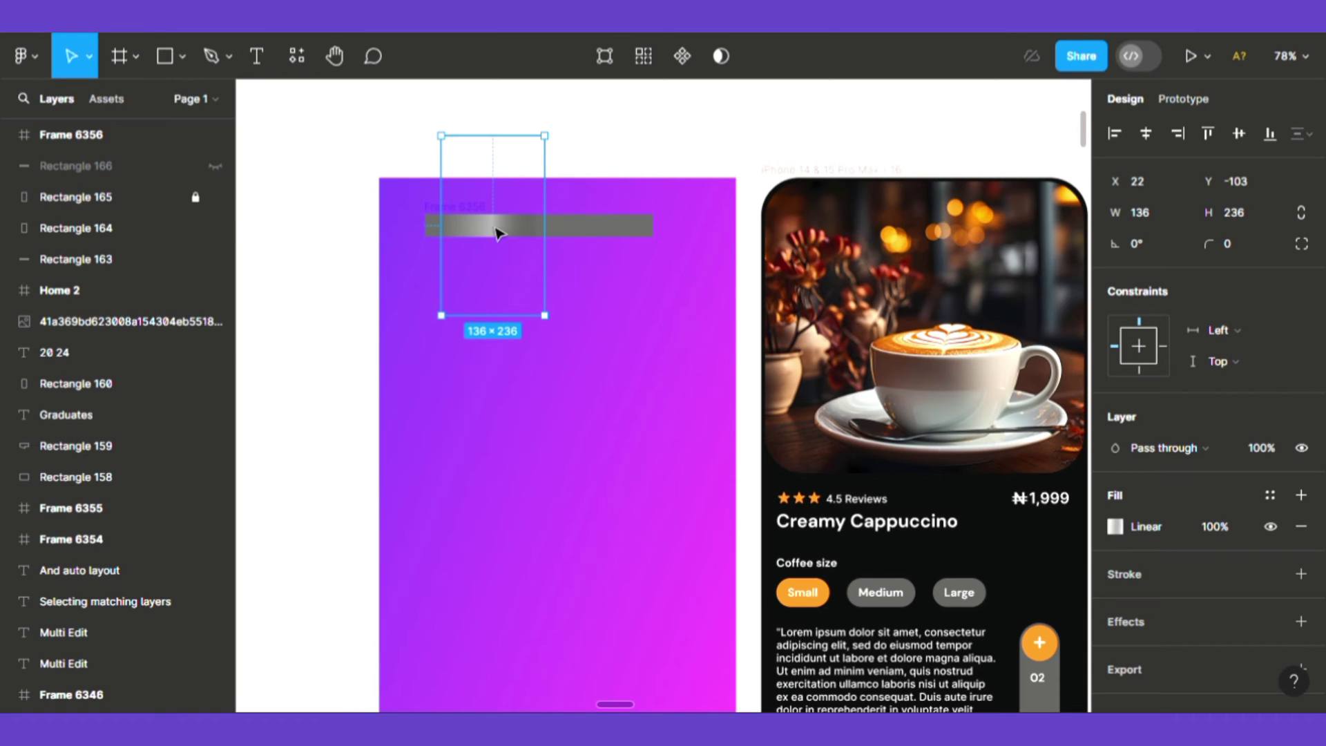
left_click_drag(497, 228, 372, 299)
scroll(392, 212, "up", 5)
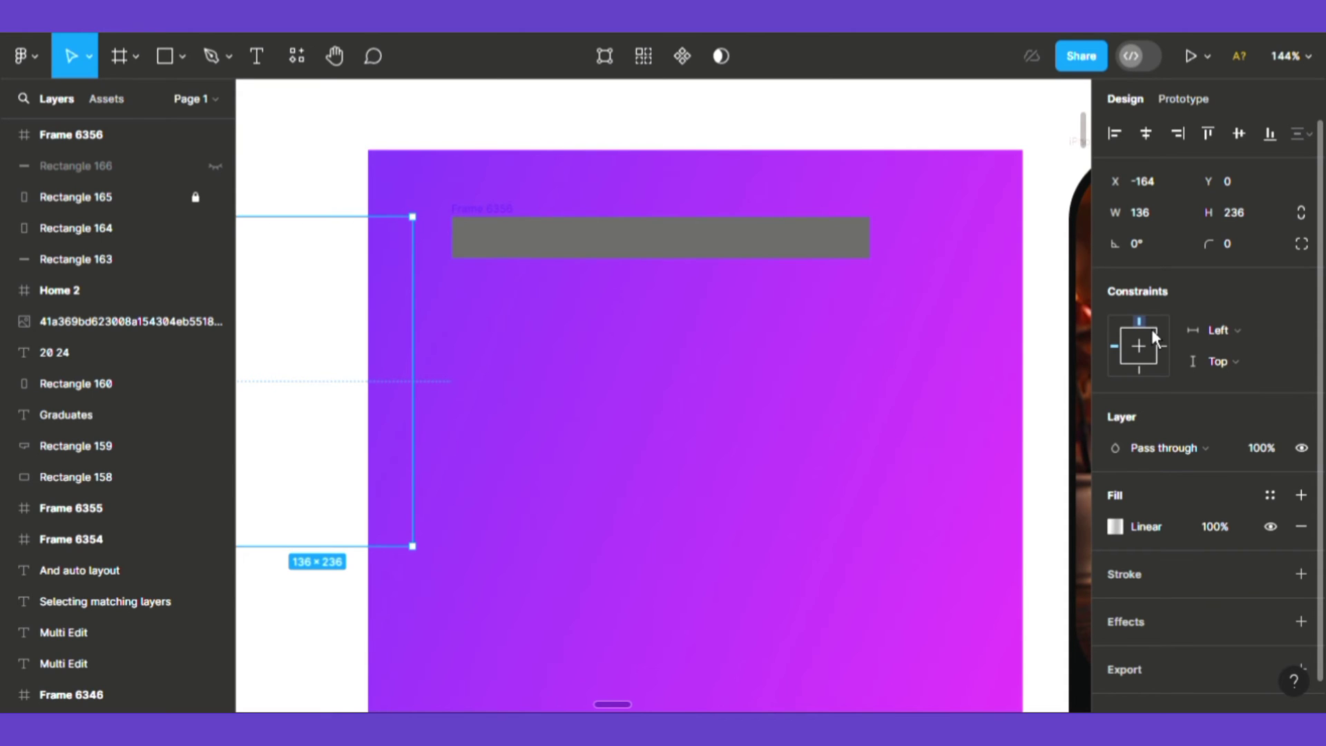
left_click(480, 223)
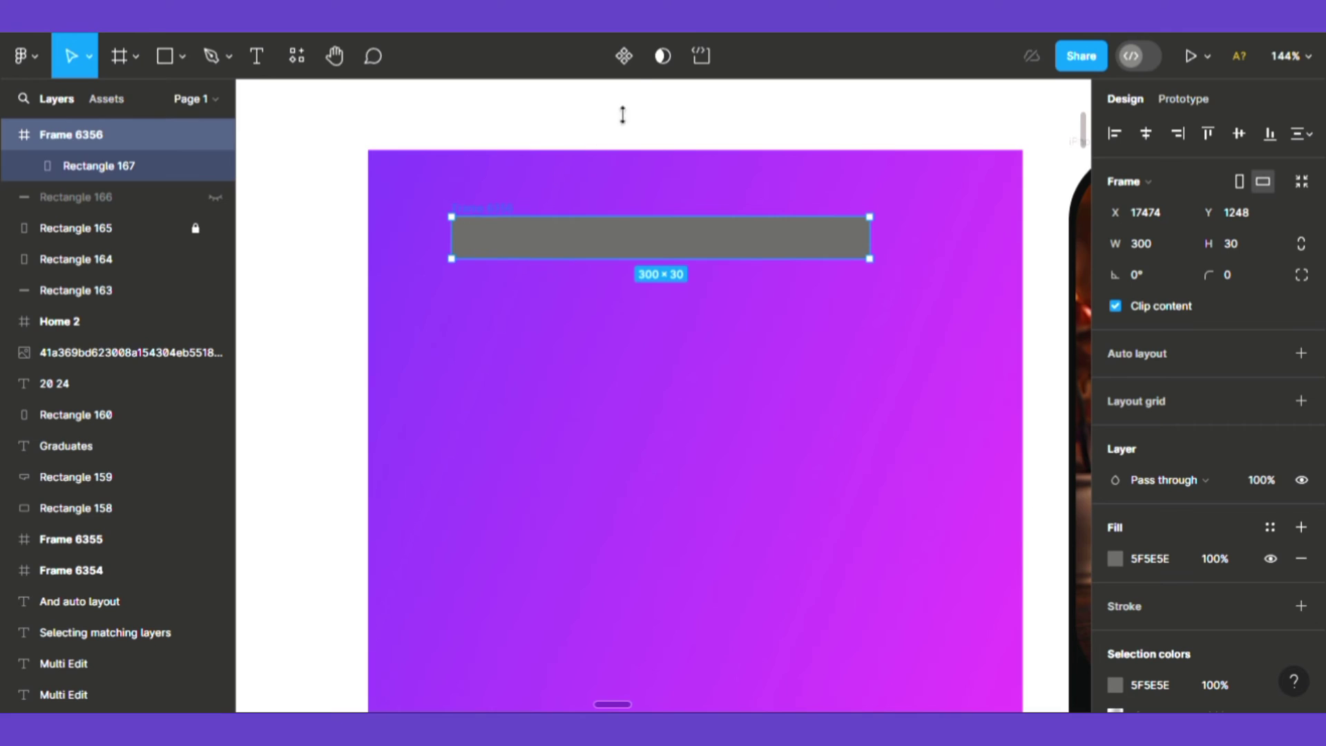
Step: Make Frame 6356 a component with Variant2, its shine moved to X 333 and constrained Right
left_click(633, 76)
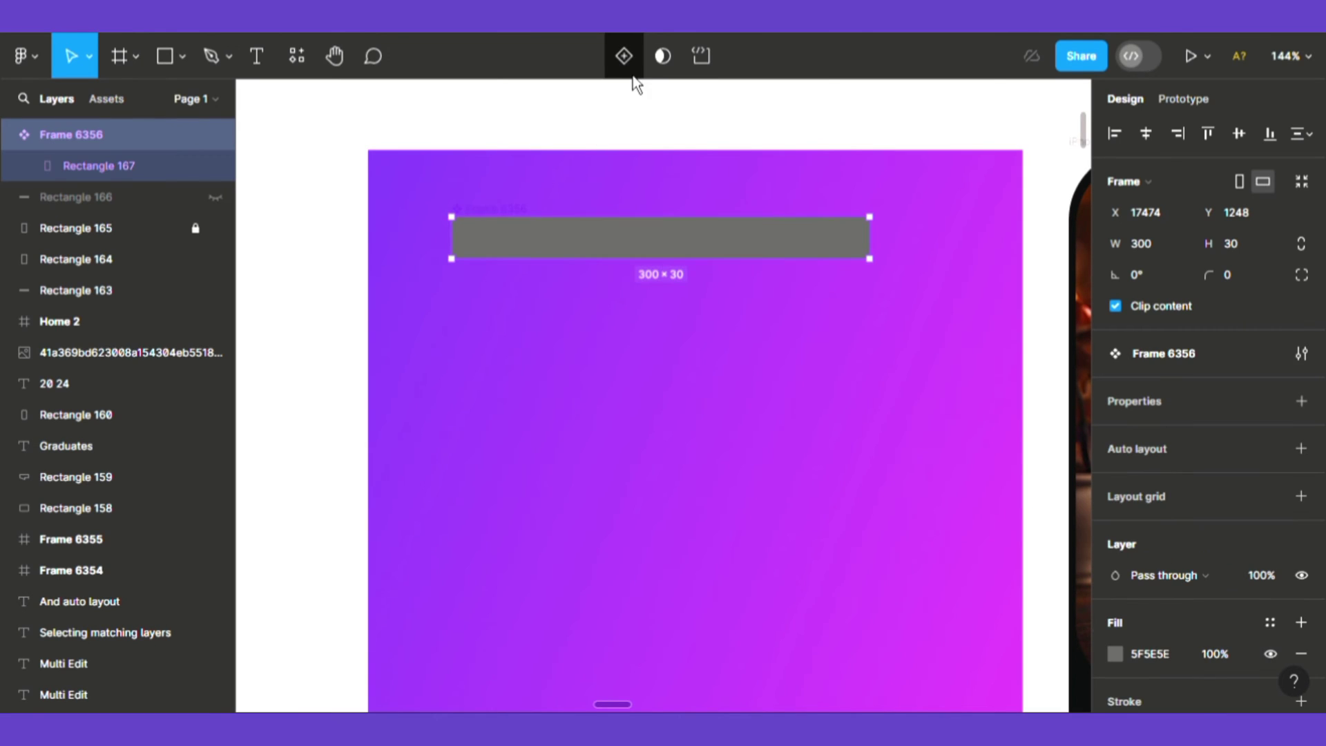
left_click(634, 72)
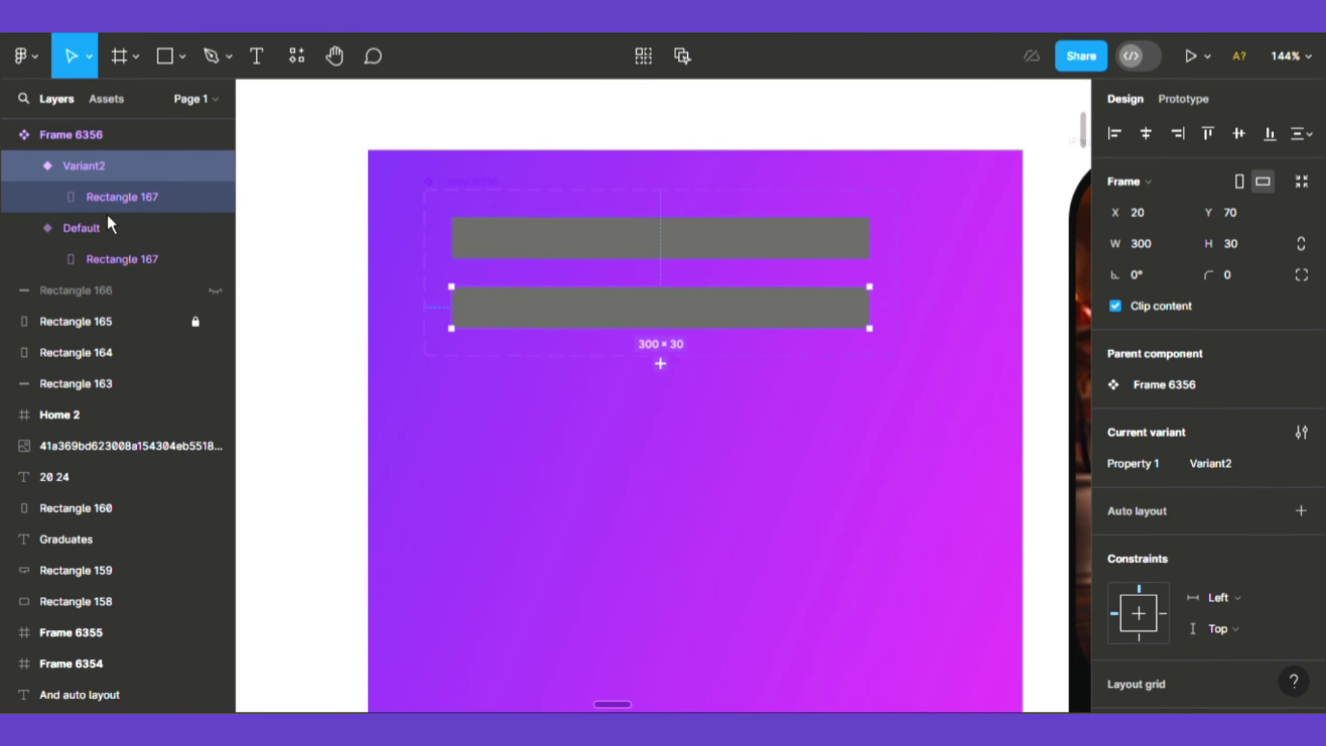
left_click(279, 286)
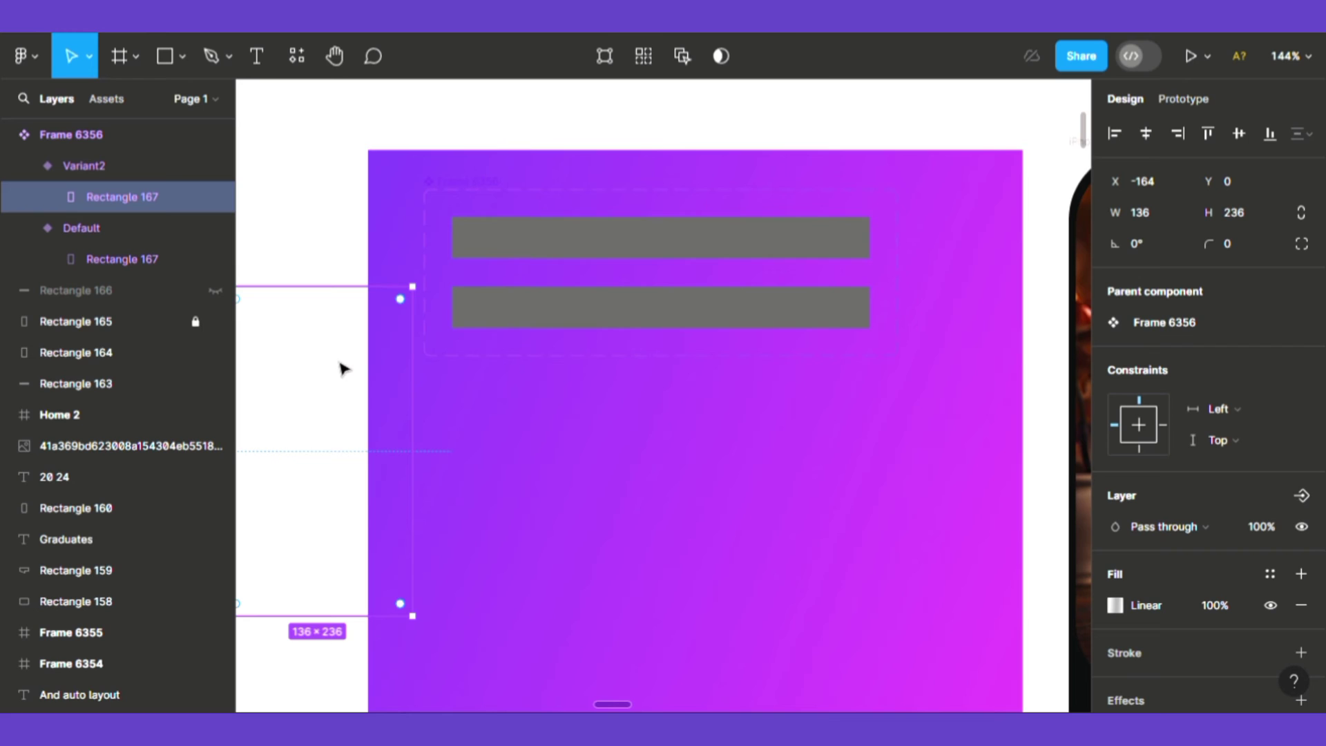
left_click_drag(658, 342, 1101, 460)
scroll(1101, 460, "up", 5)
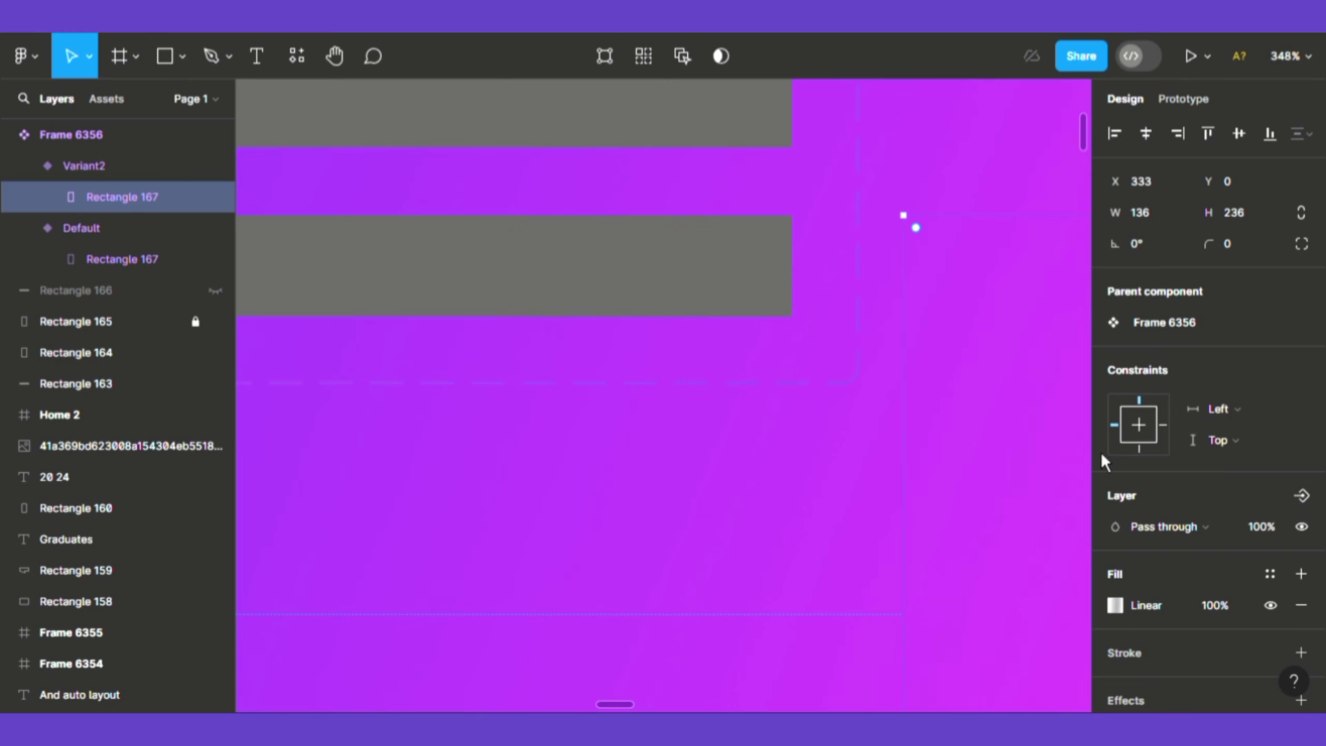
left_click(1170, 434)
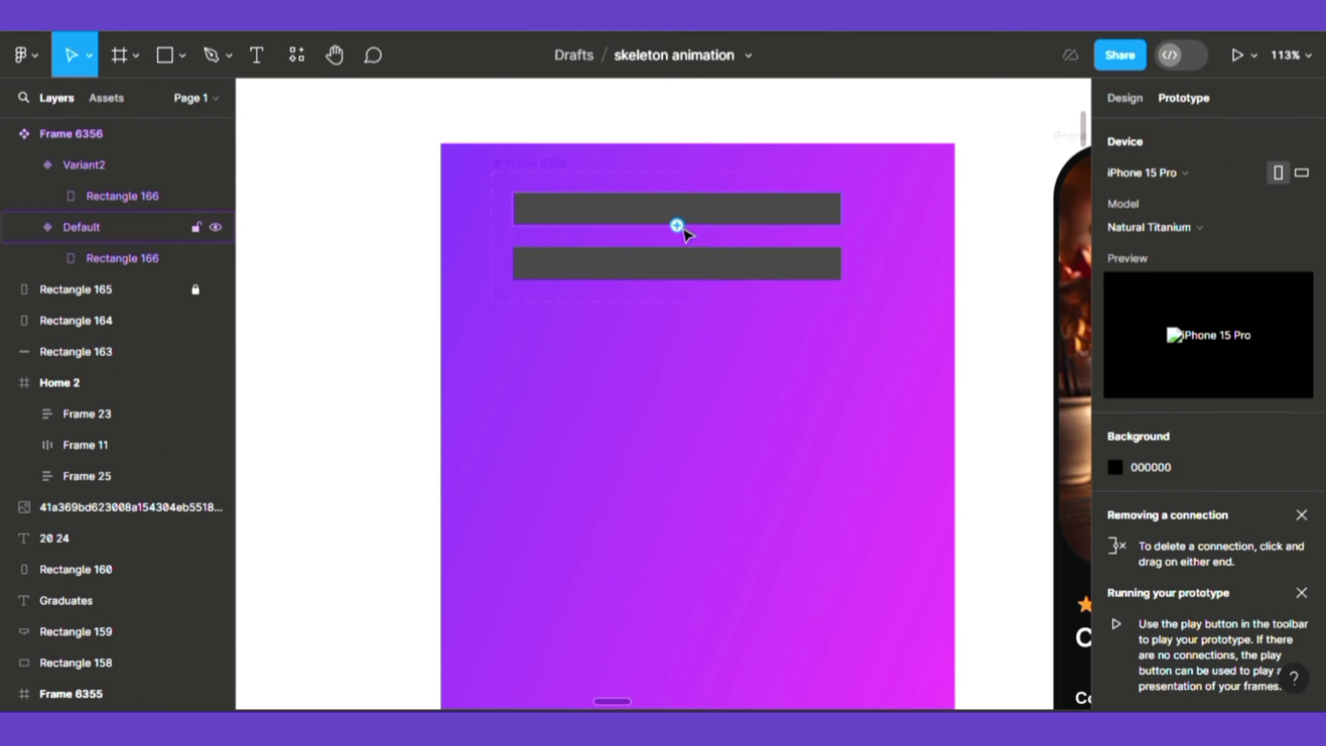
Step: Add an After delay 300ms interaction on Default that changes to Variant2 with Smart animate
left_click(683, 221)
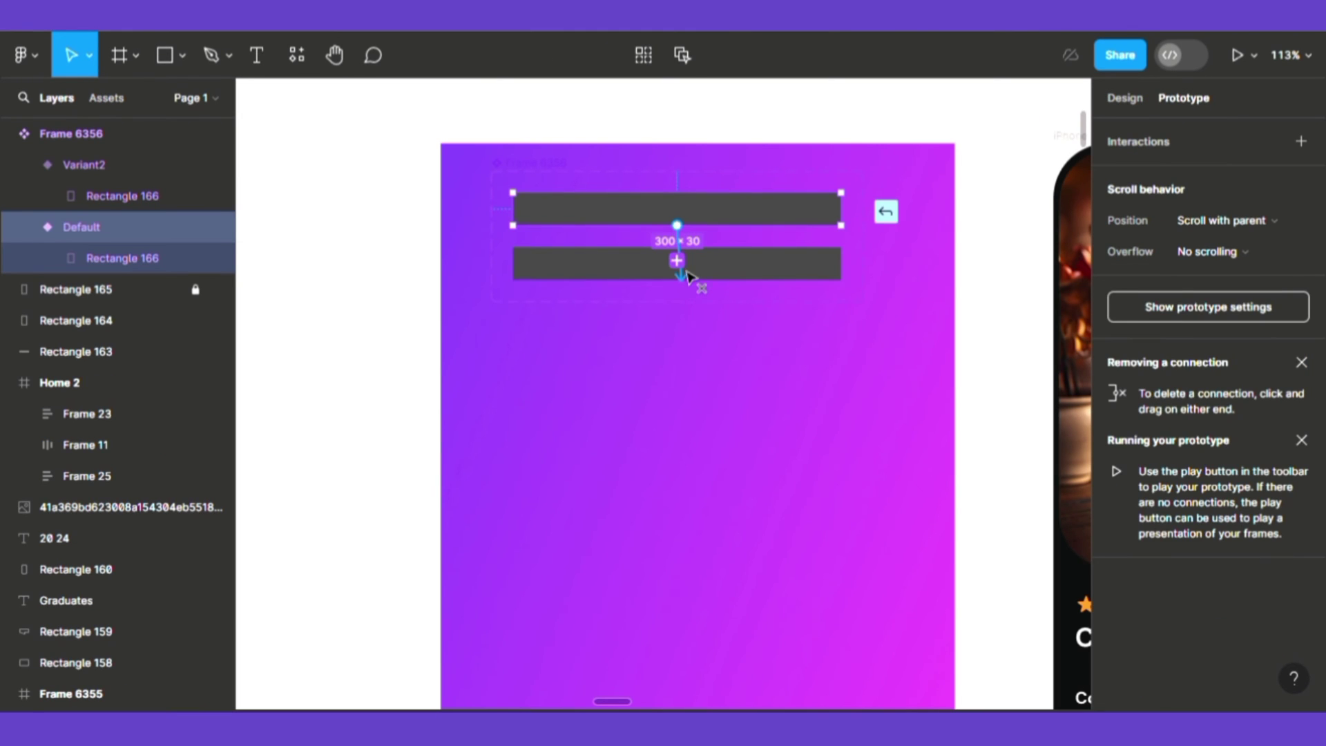
left_click(677, 260)
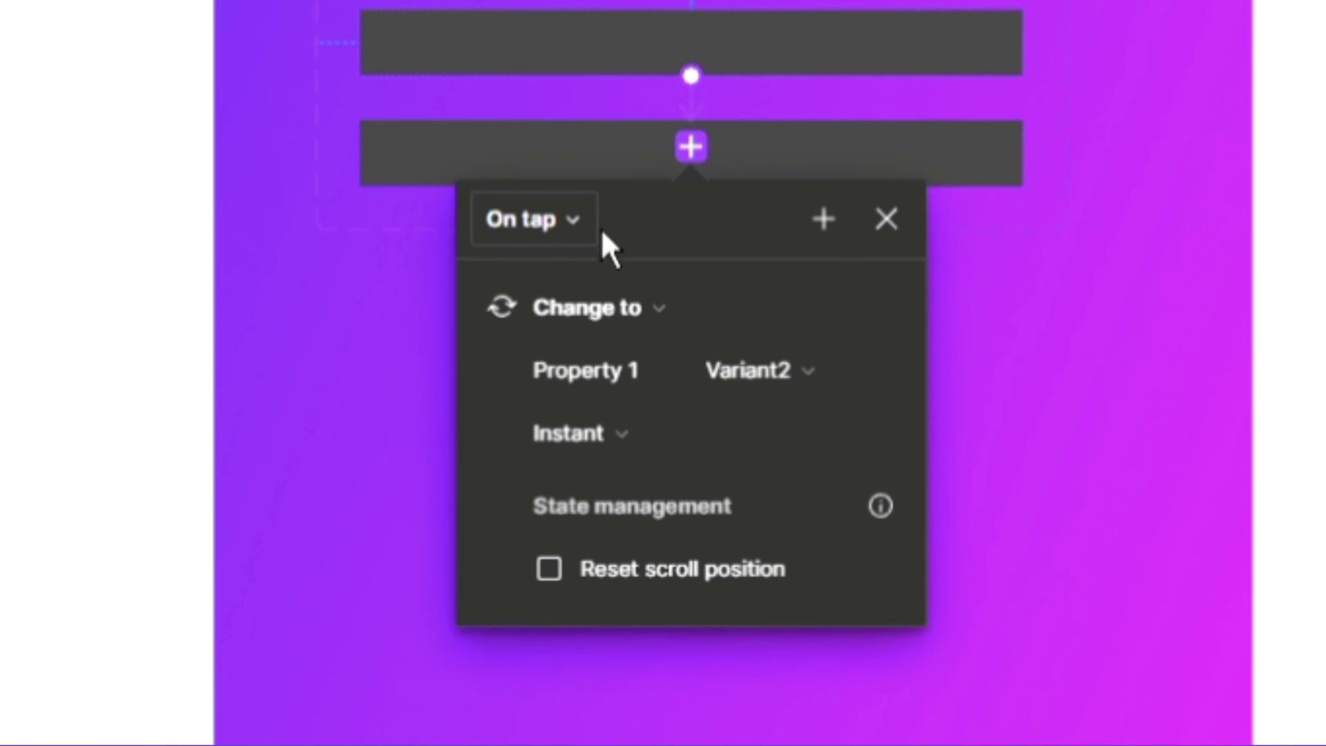
left_click(608, 291)
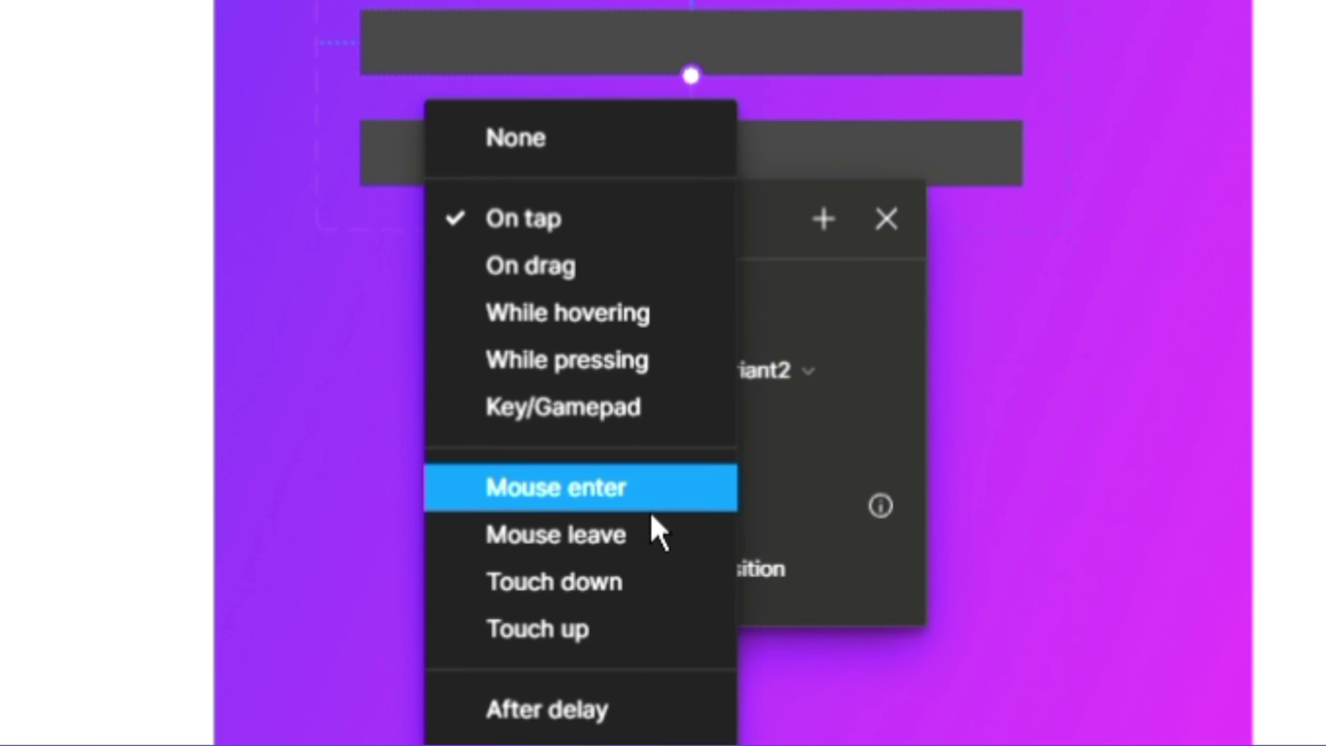
left_click(568, 718)
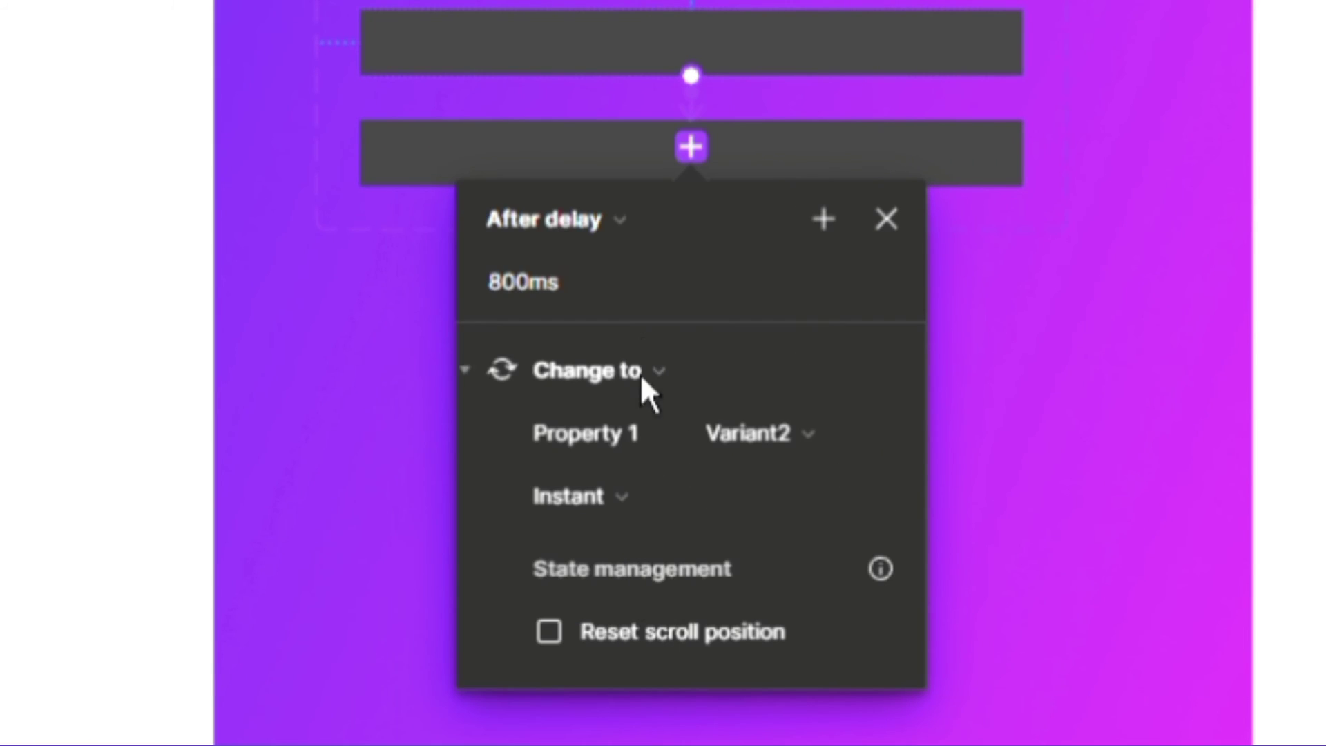
left_click(599, 308)
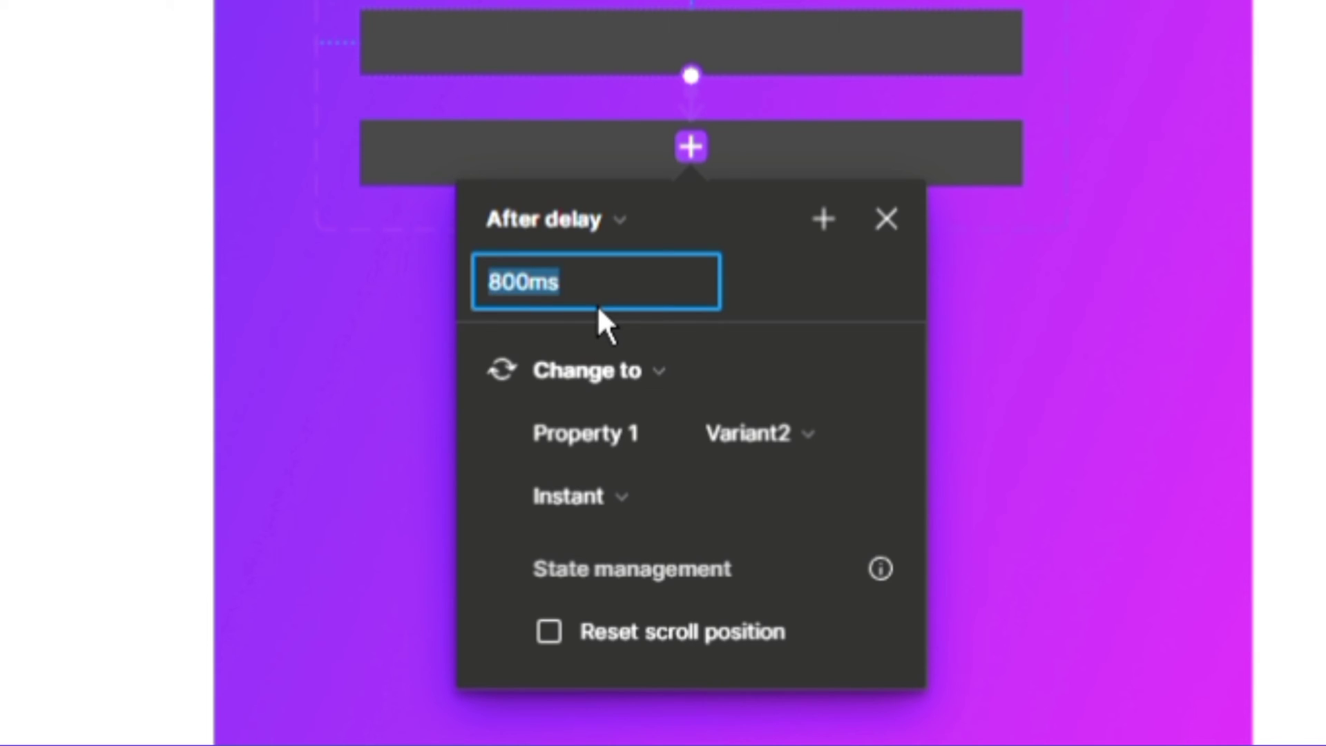
type("4")
key("BackSpace")
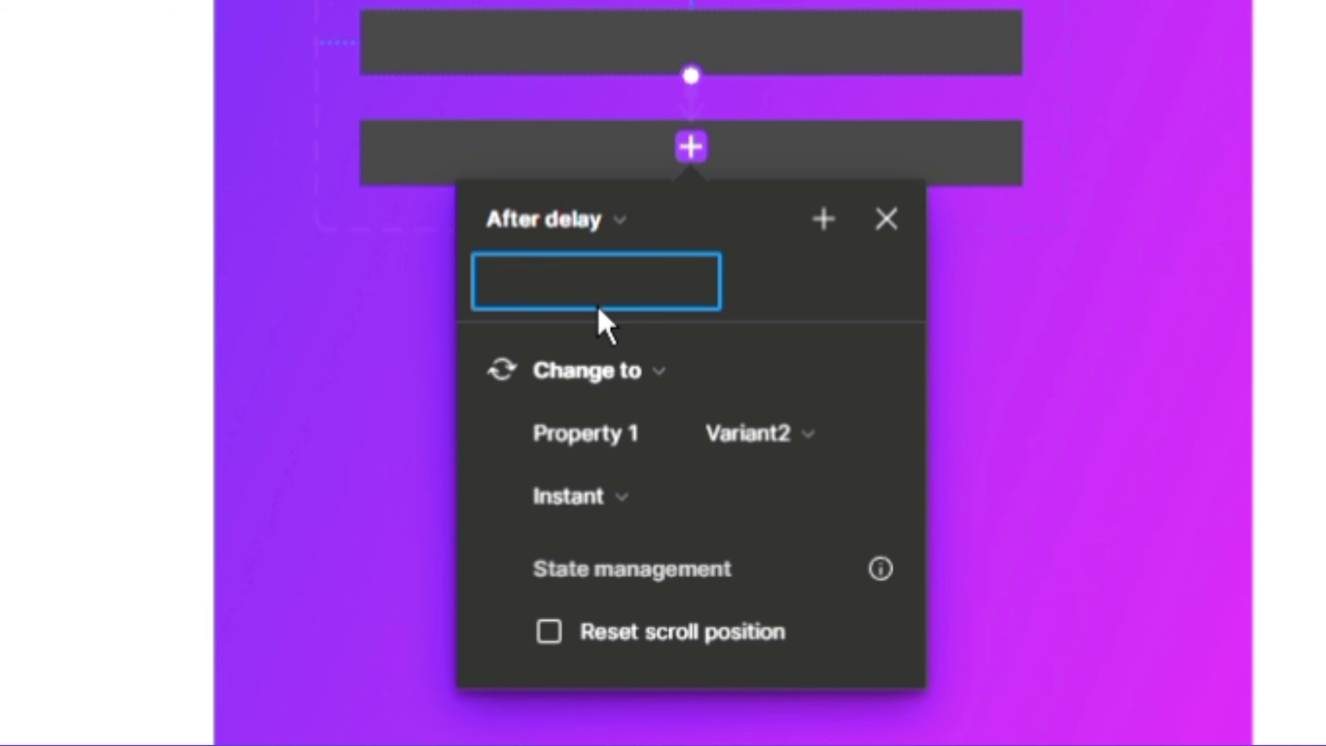
type("300")
key("Tab")
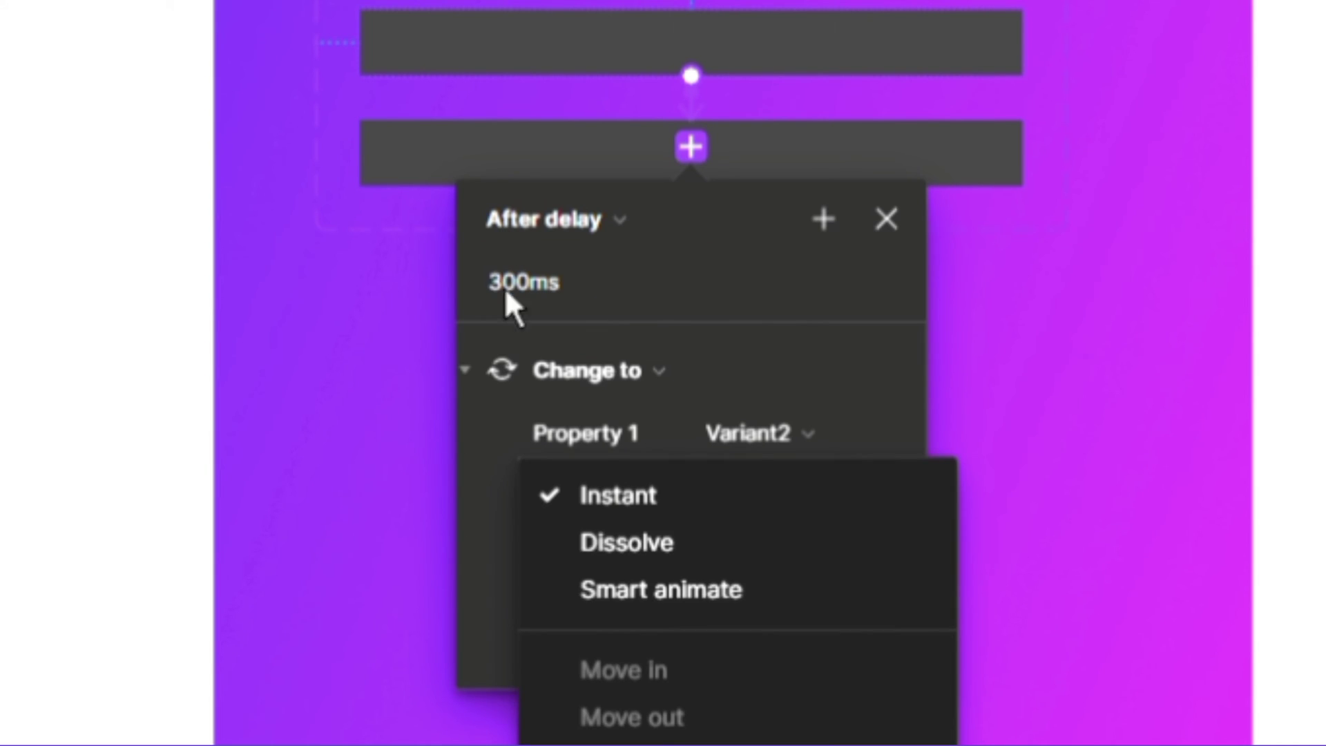
left_click(693, 596)
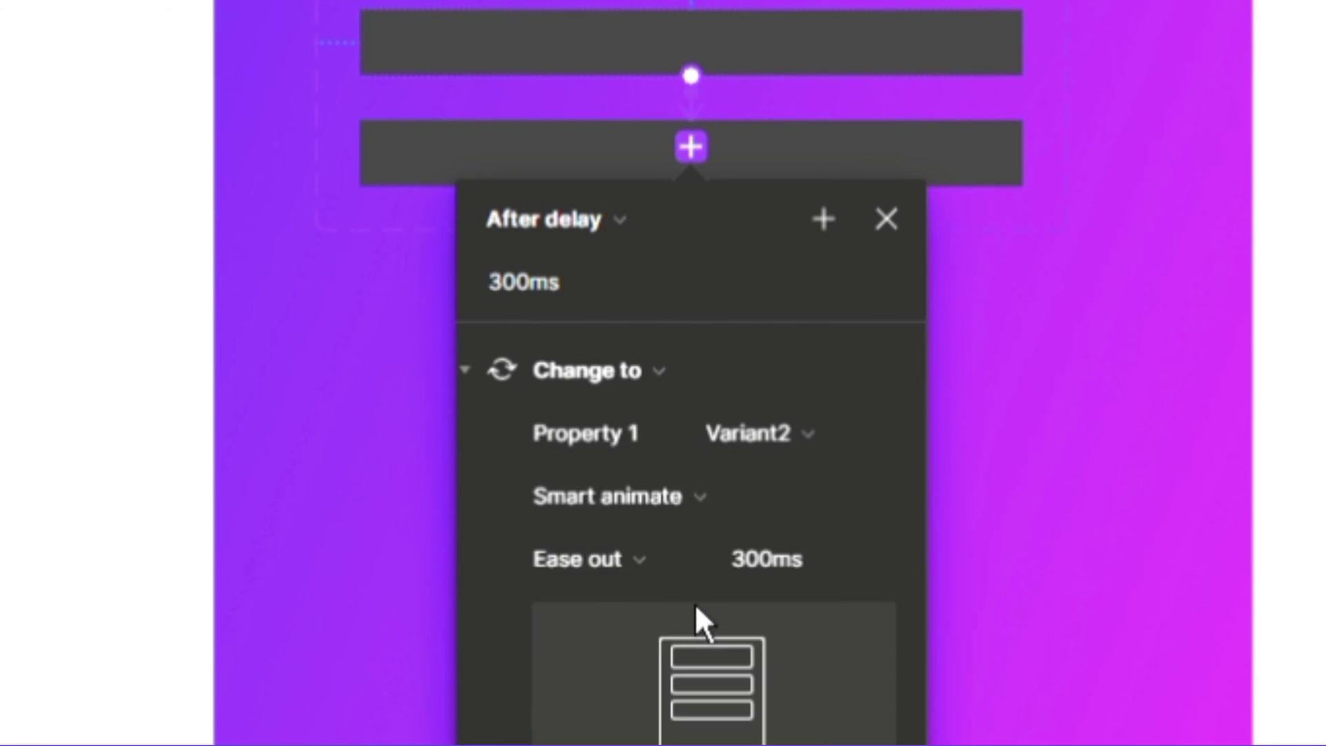
left_click(986, 184)
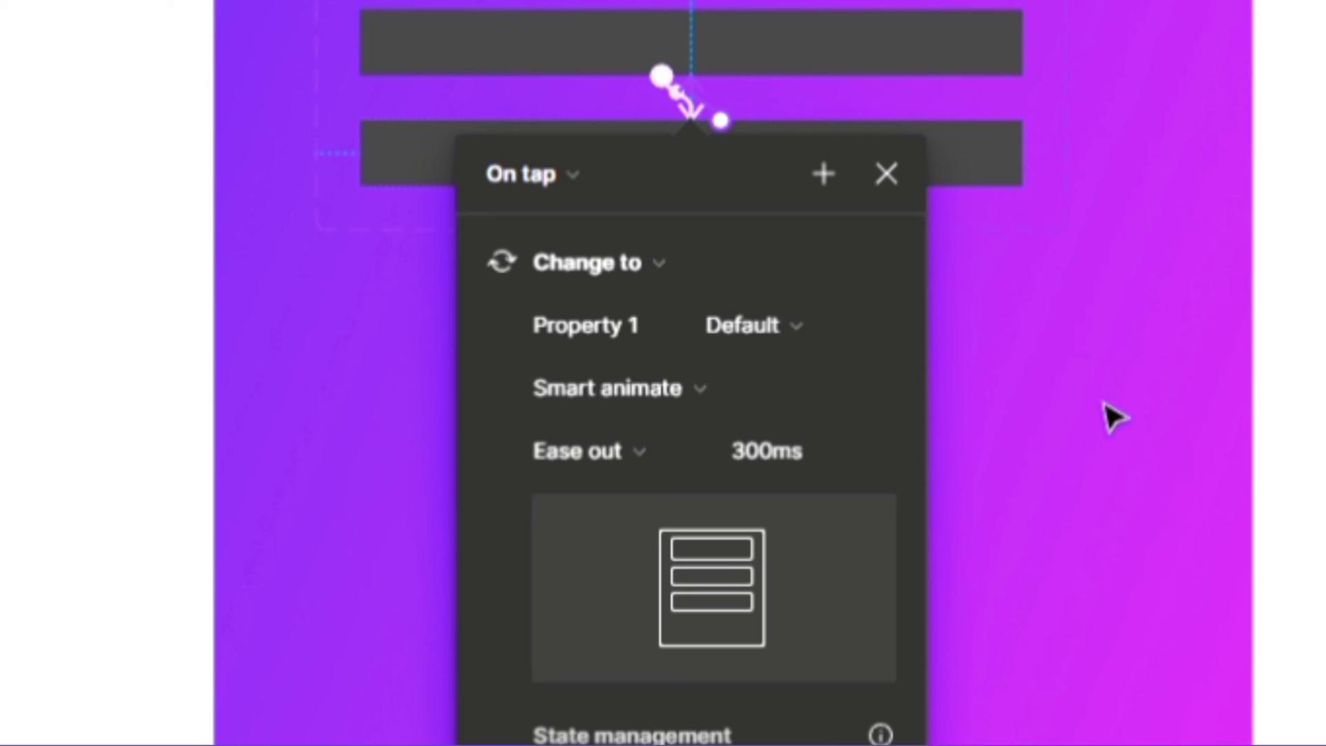
Step: Set Variant2's return to Default to trigger after a 1ms delay with an Instant transition
left_click(595, 199)
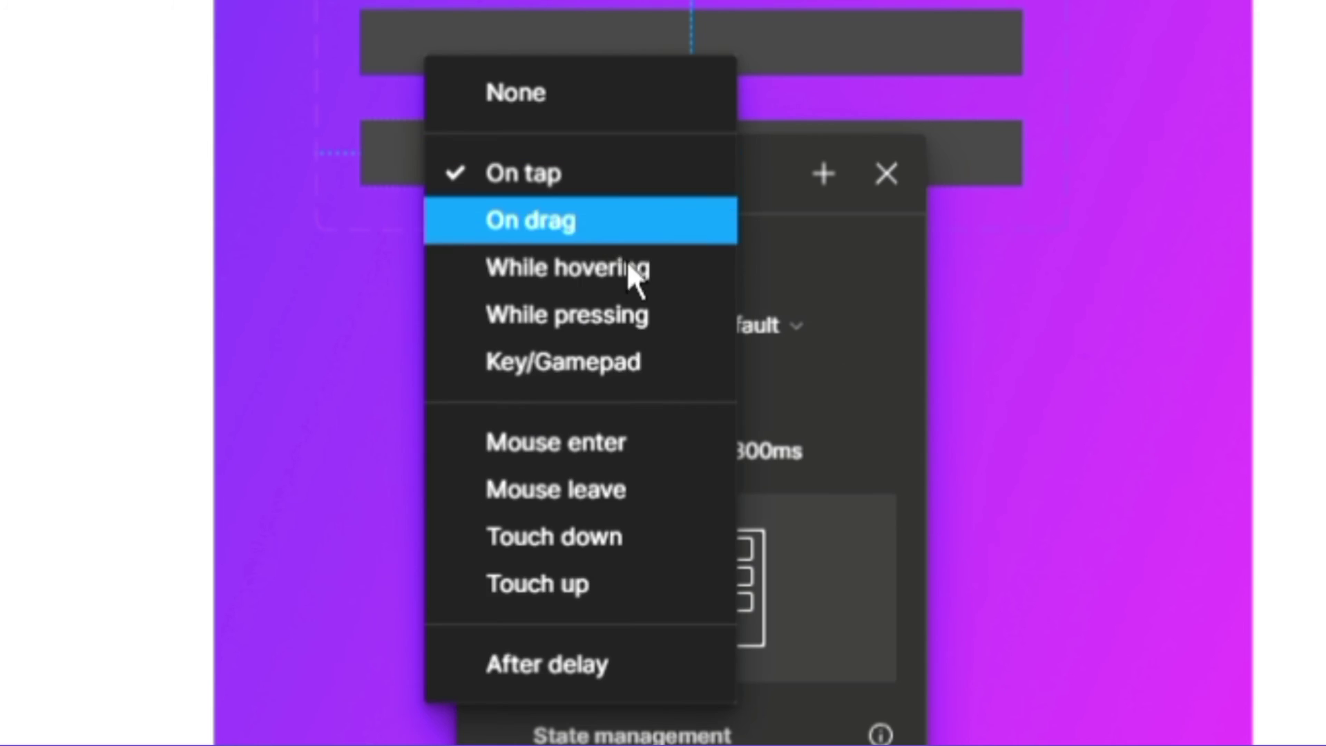
left_click(685, 664)
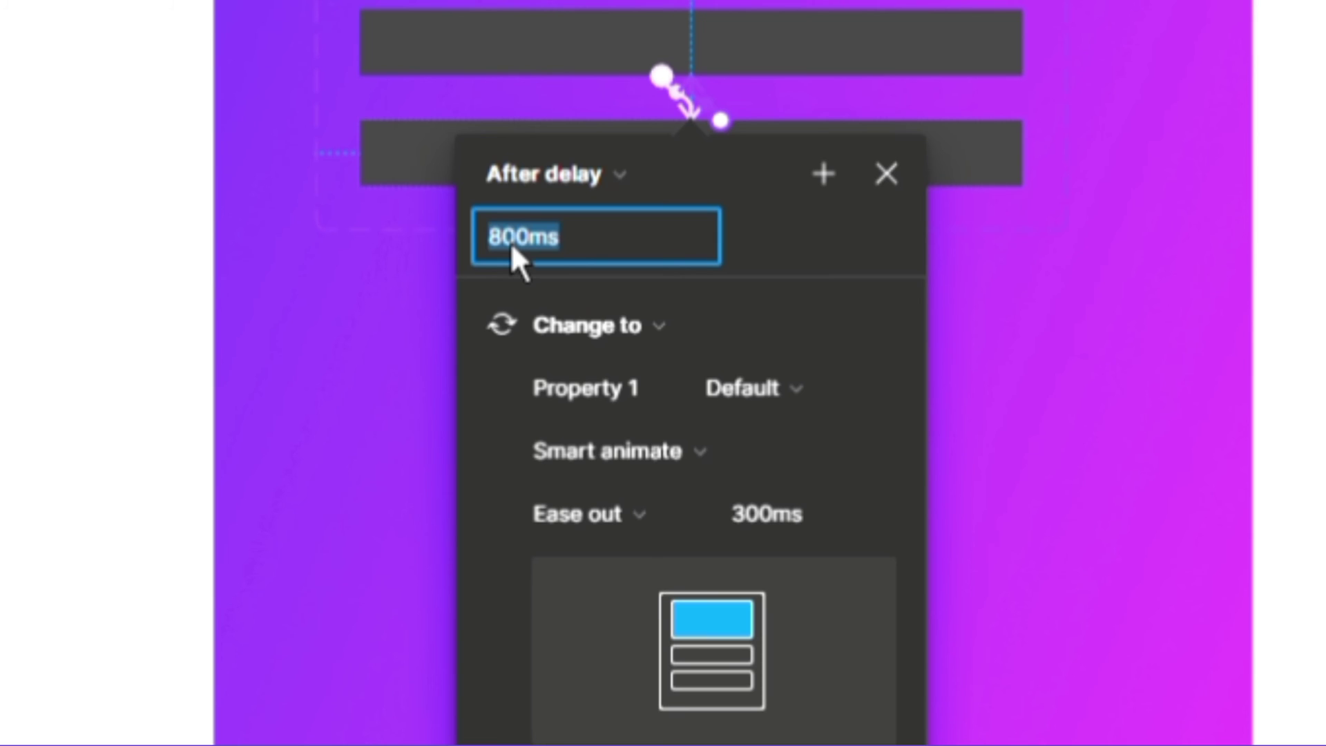
type("c")
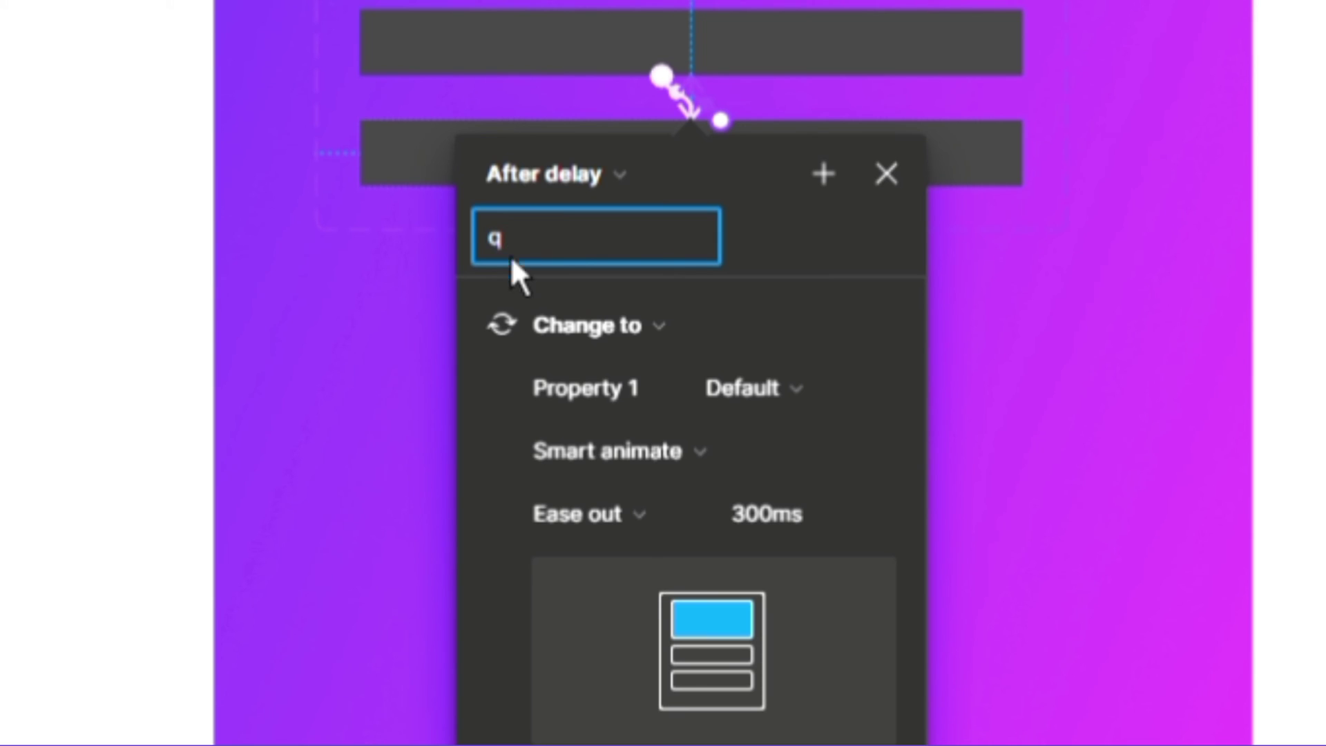
key("BackSpace")
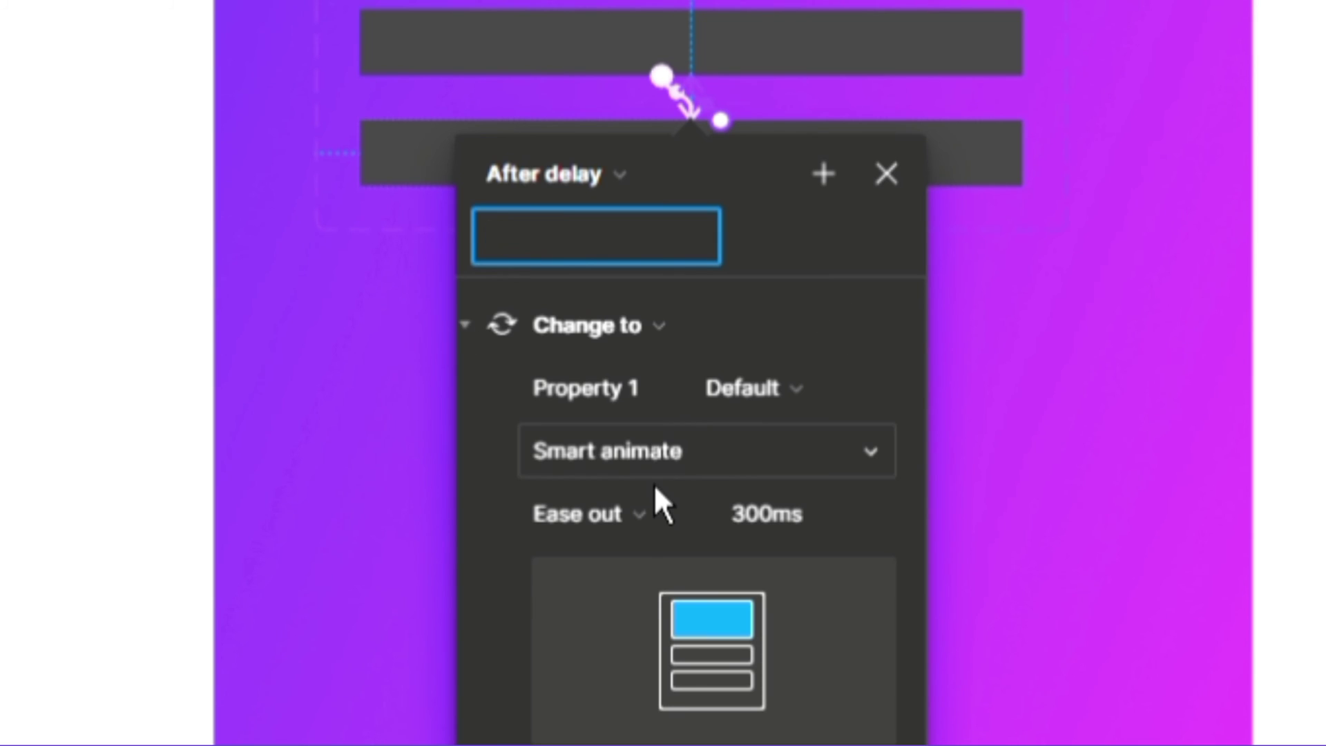
type("1")
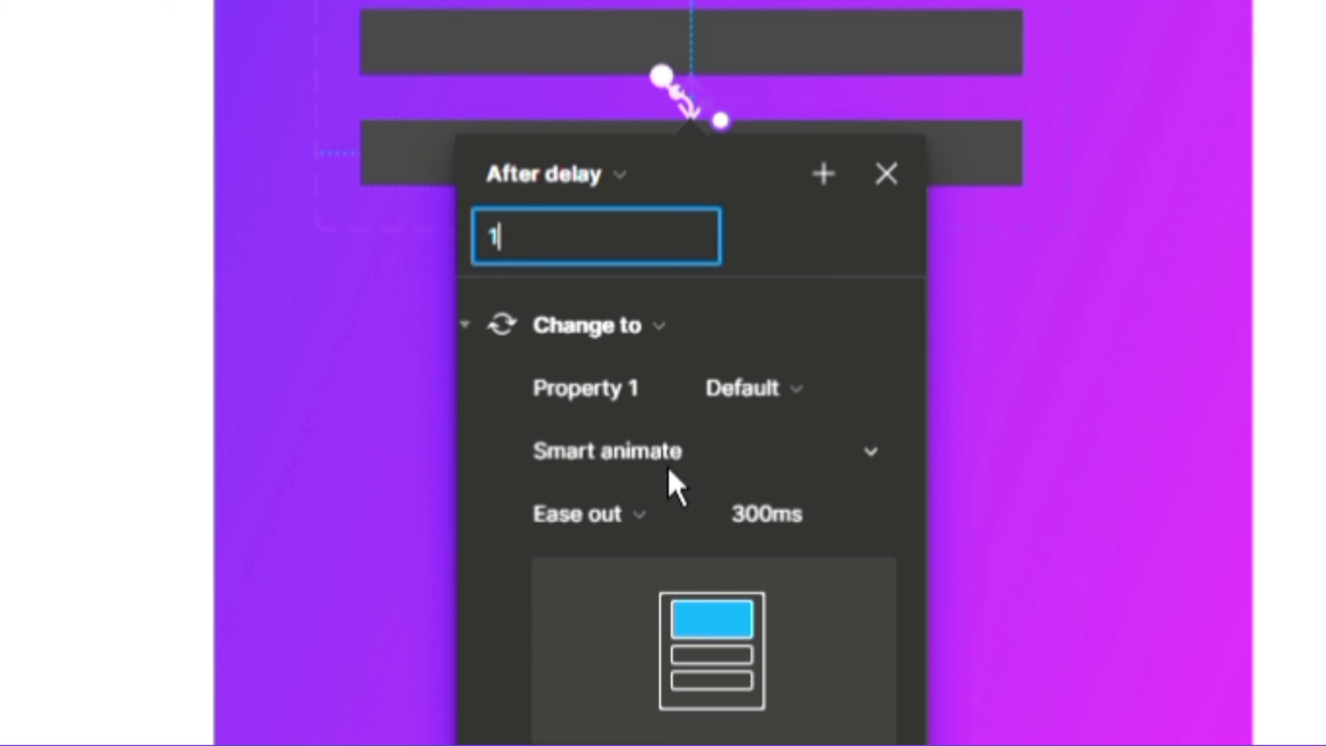
left_click(665, 461)
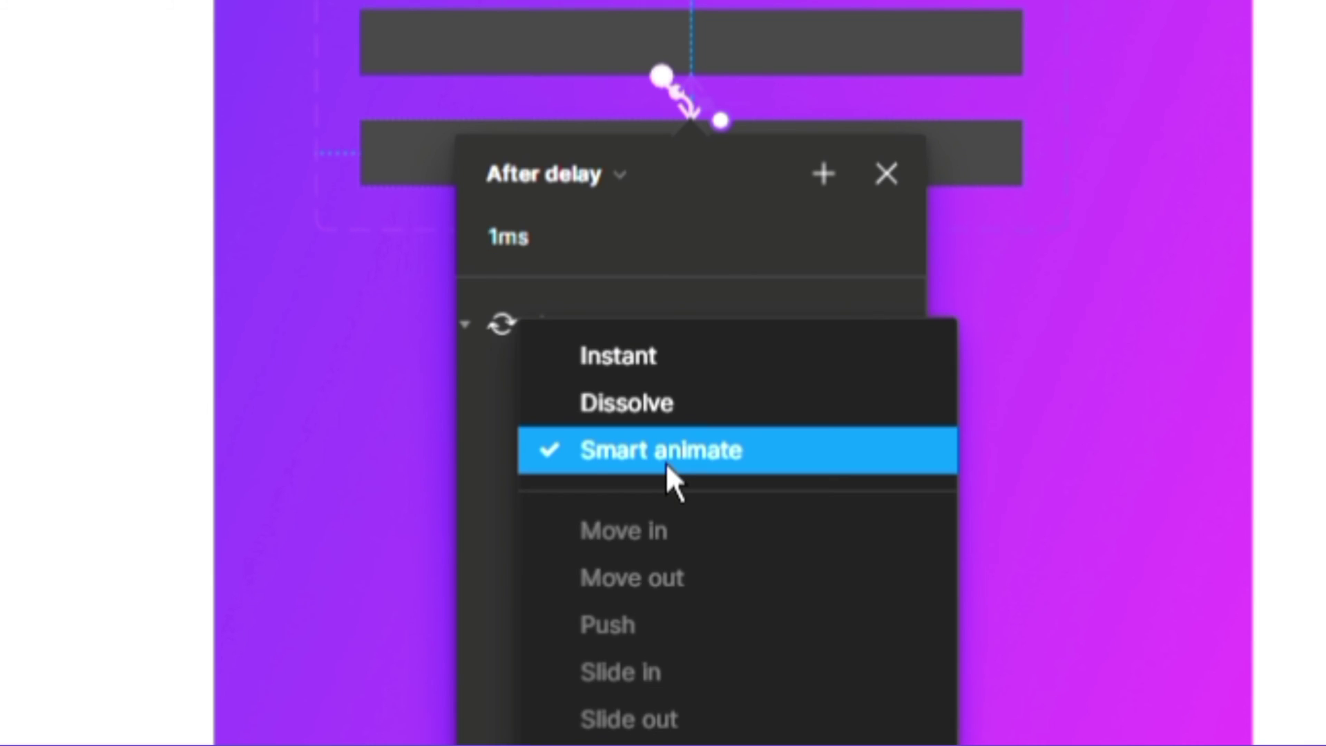
key("Return")
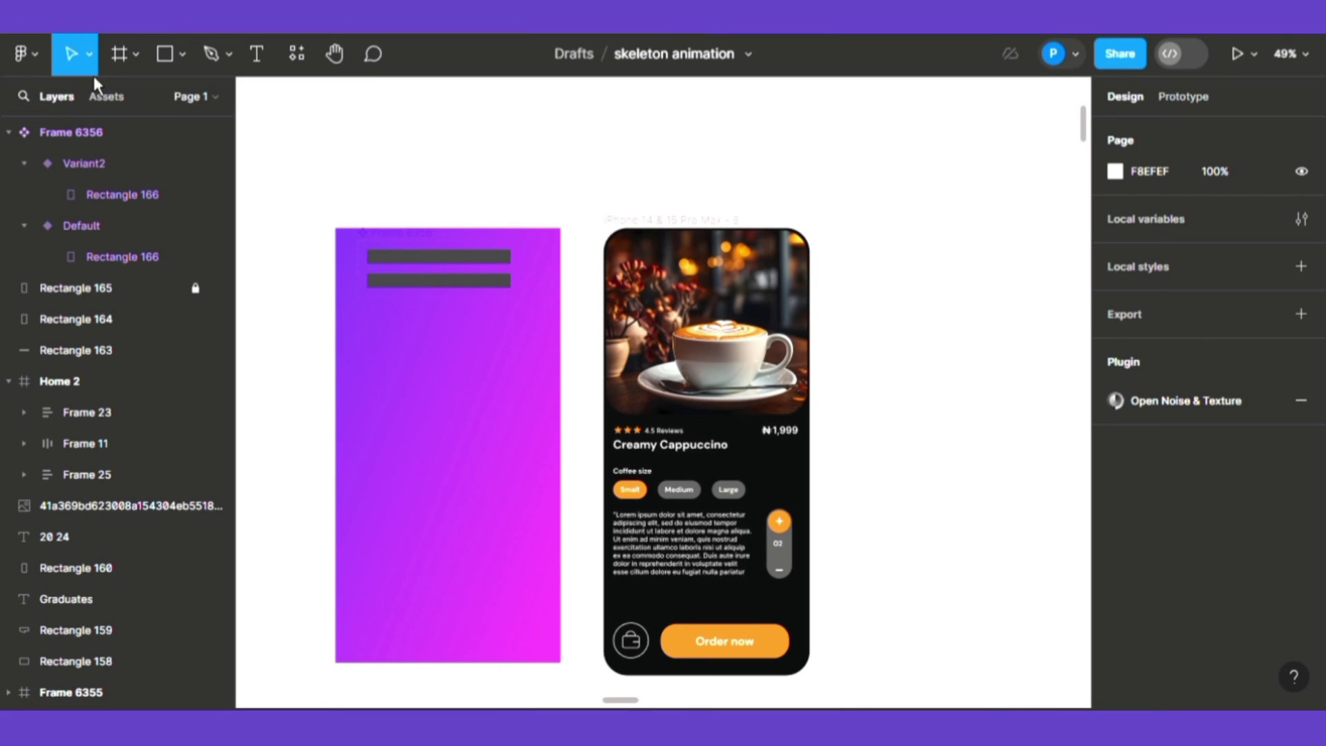
Step: Place Frame 6356 instances from Assets over the phone screen's title and size options
left_click(122, 103)
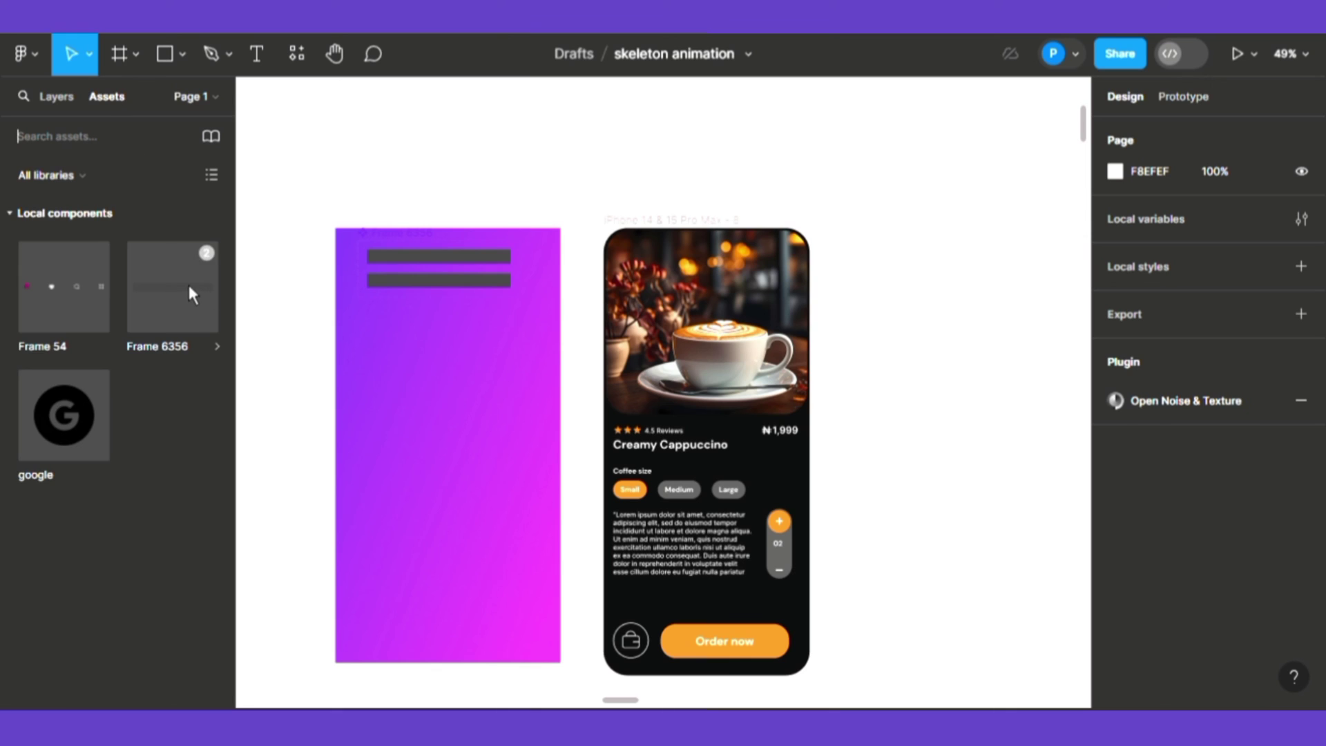
left_click_drag(192, 293, 677, 158)
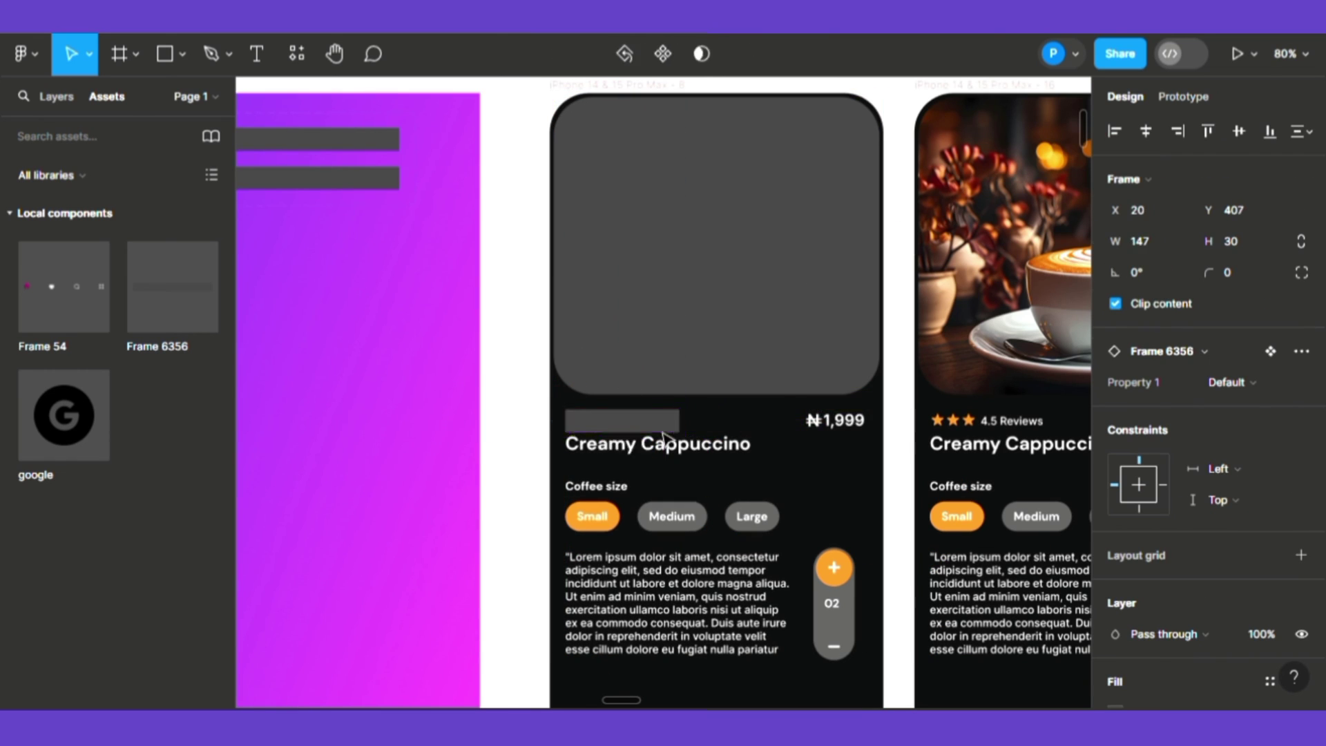
left_click_drag(663, 437, 595, 487)
left_click_drag(580, 546, 702, 551)
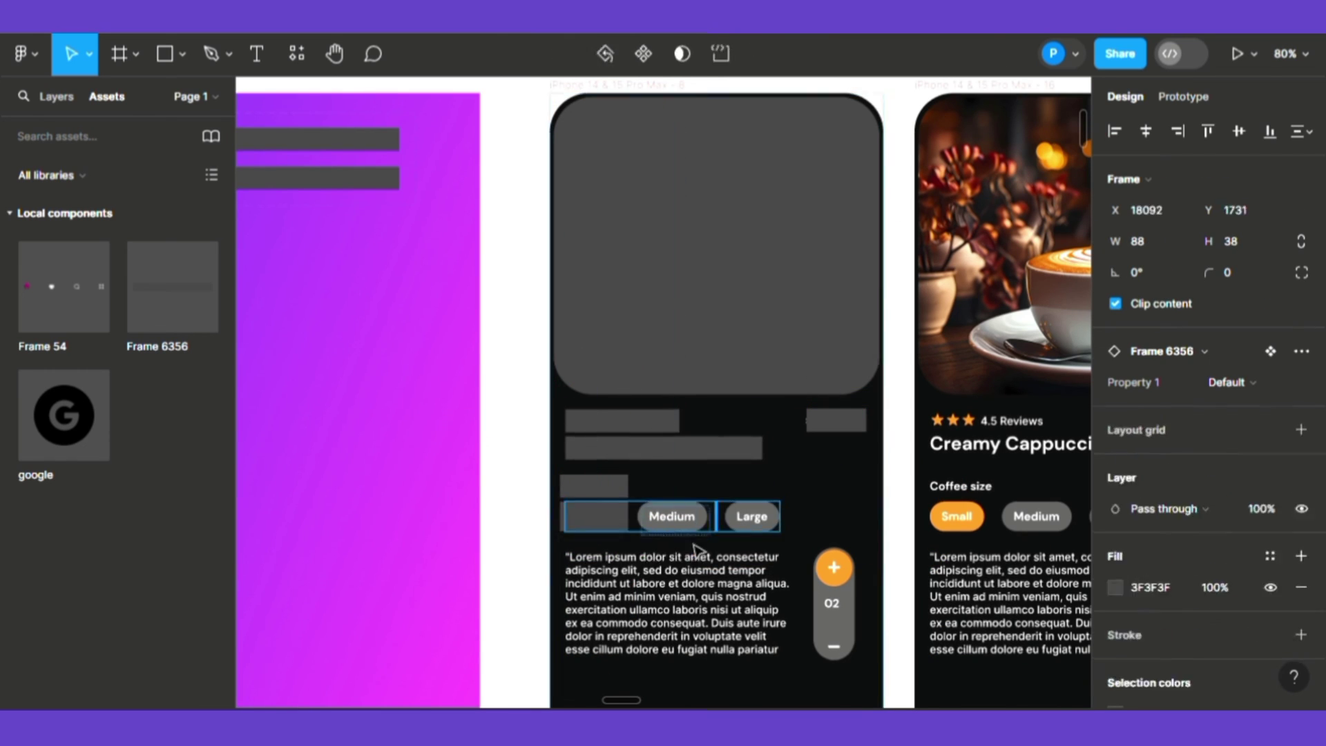
Step: Cover the description text with a skeleton block and start the Flow 1 prototype preview
left_click(760, 528)
scroll(760, 529, "down", 2)
key("r")
mouse_move(634, 357)
left_mouse_down()
mouse_move(705, 423)
mouse_move(845, 485)
left_mouse_up()
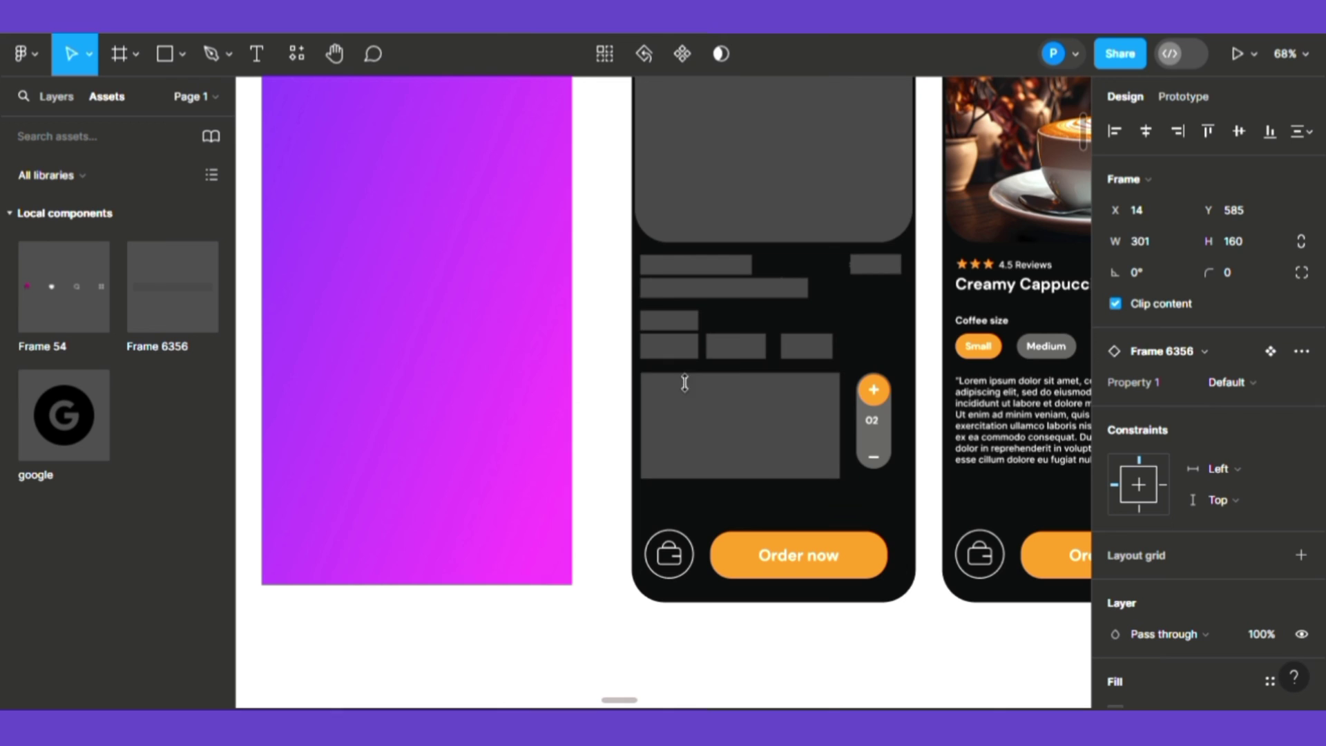
left_click_drag(846, 429, 828, 433)
left_click(761, 459)
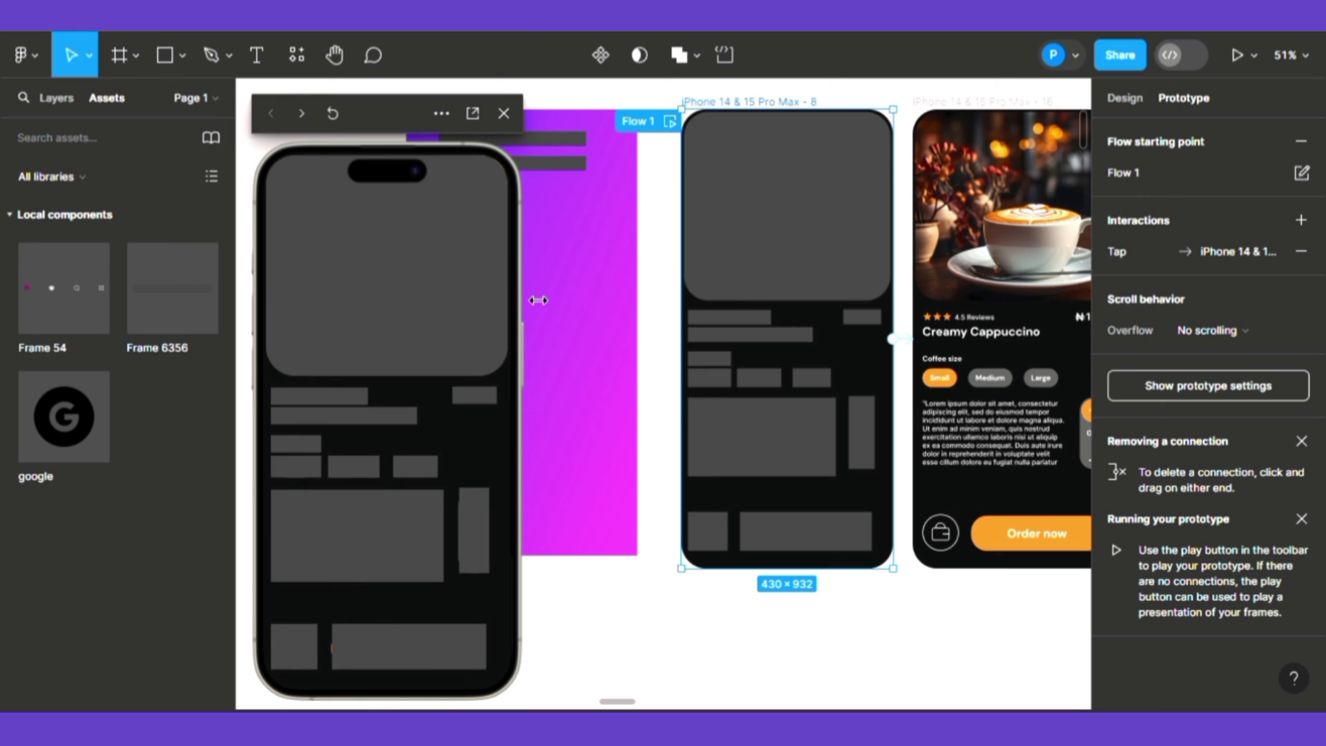
Step: Move the preview from the shimmering skeleton to the loaded Creamy Cappuccino screen
left_click(487, 449)
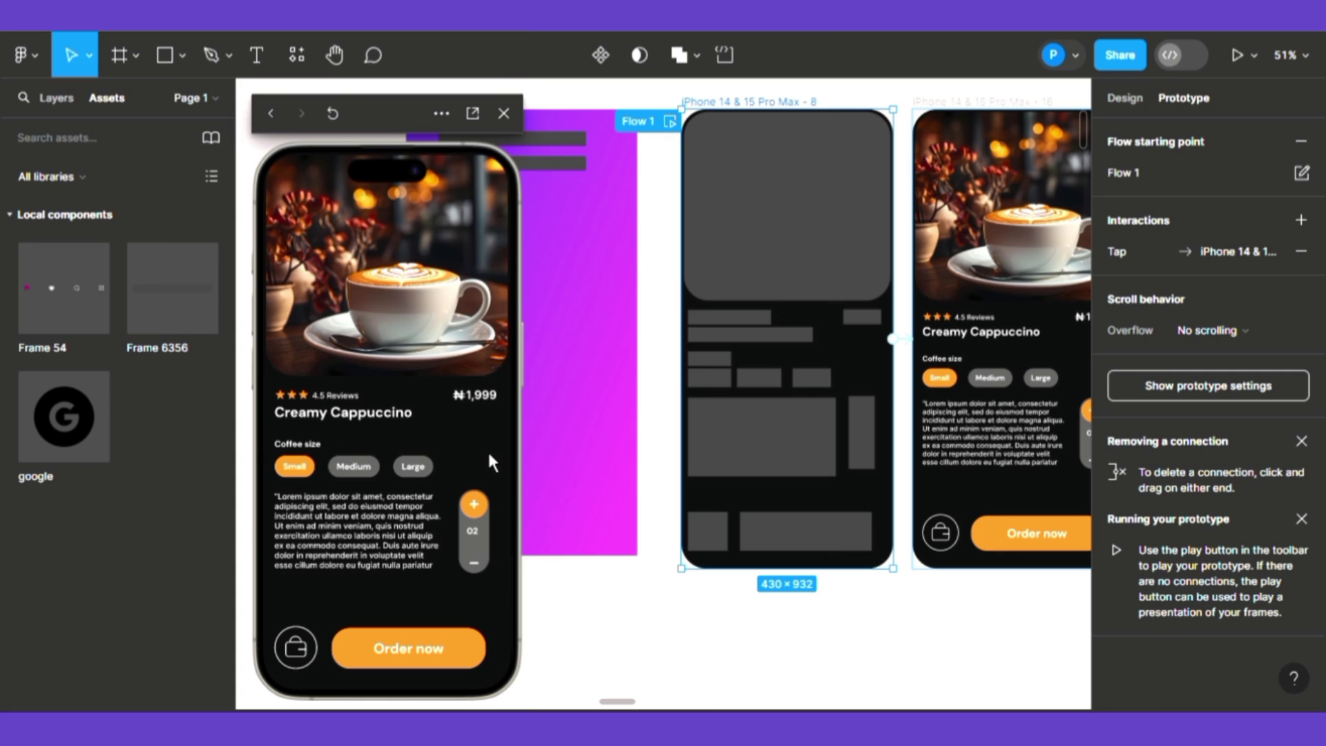